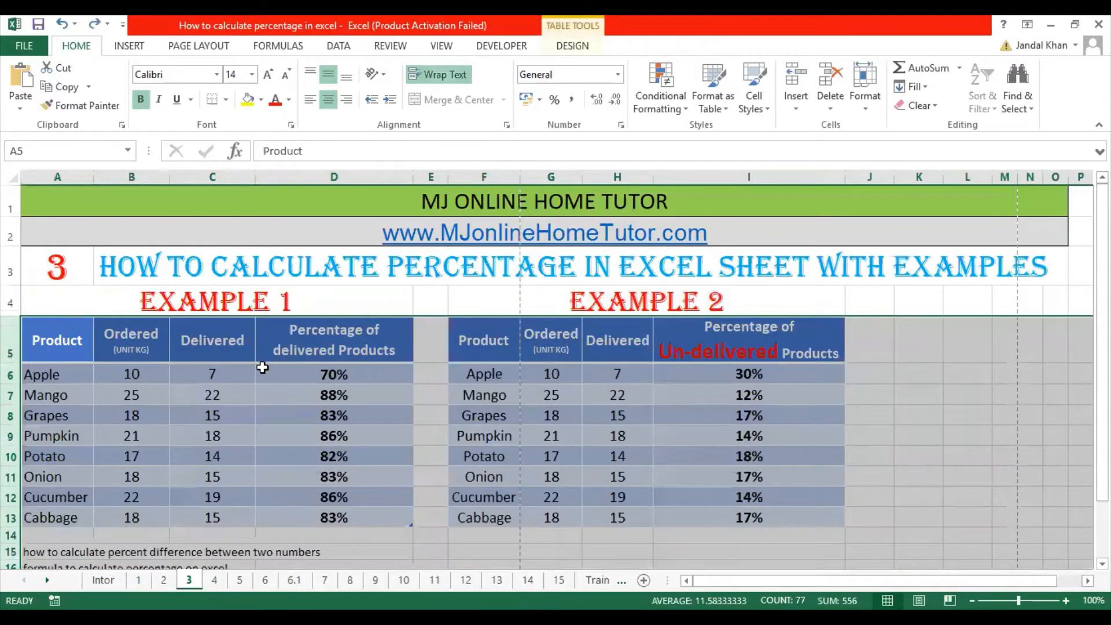
# - Examine the ordered, delivered and percentage columns in the Example 1 and Example 2 product tables
pyautogui.click(218, 372)
pyautogui.click(123, 373)
pyautogui.click(207, 369)
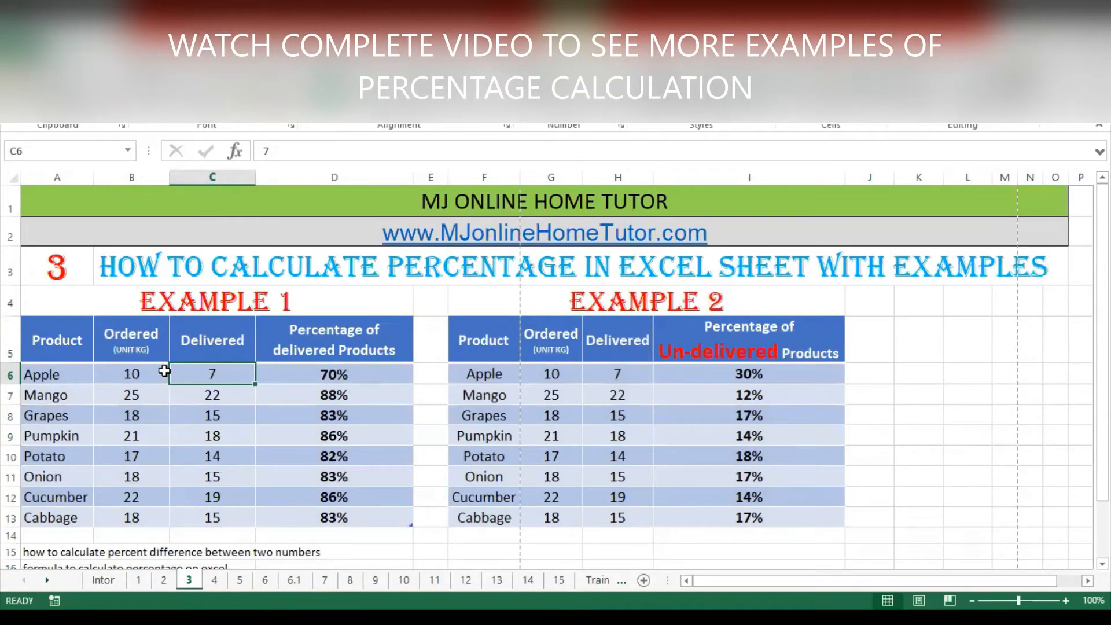
pyautogui.moveTo(134, 375); pyautogui.dragTo(367, 509)
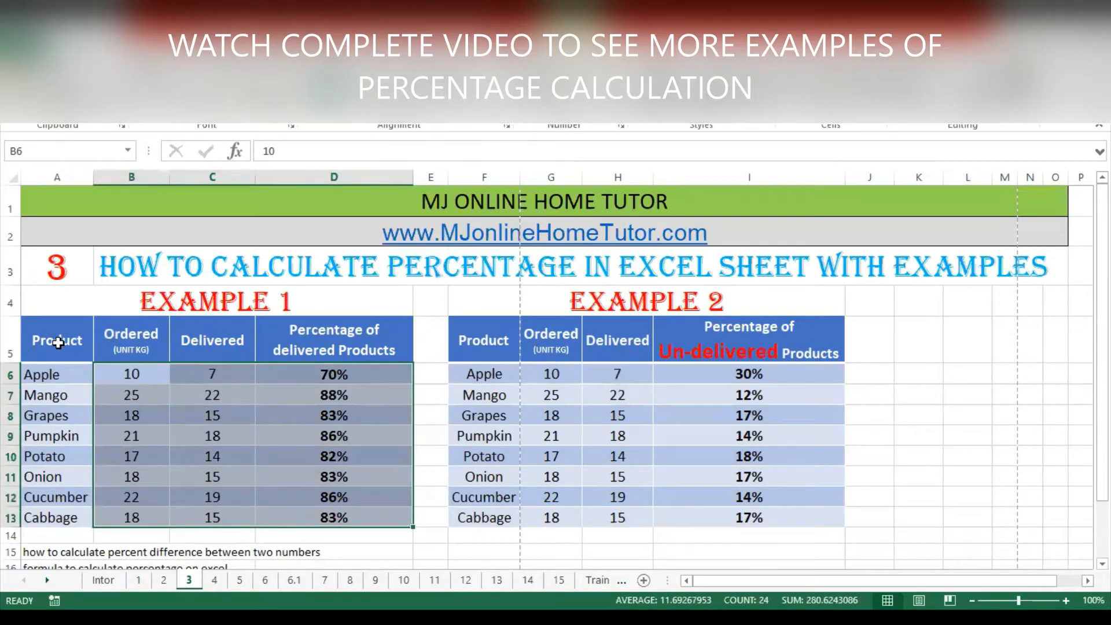
pyautogui.moveTo(57, 342); pyautogui.dragTo(311, 475)
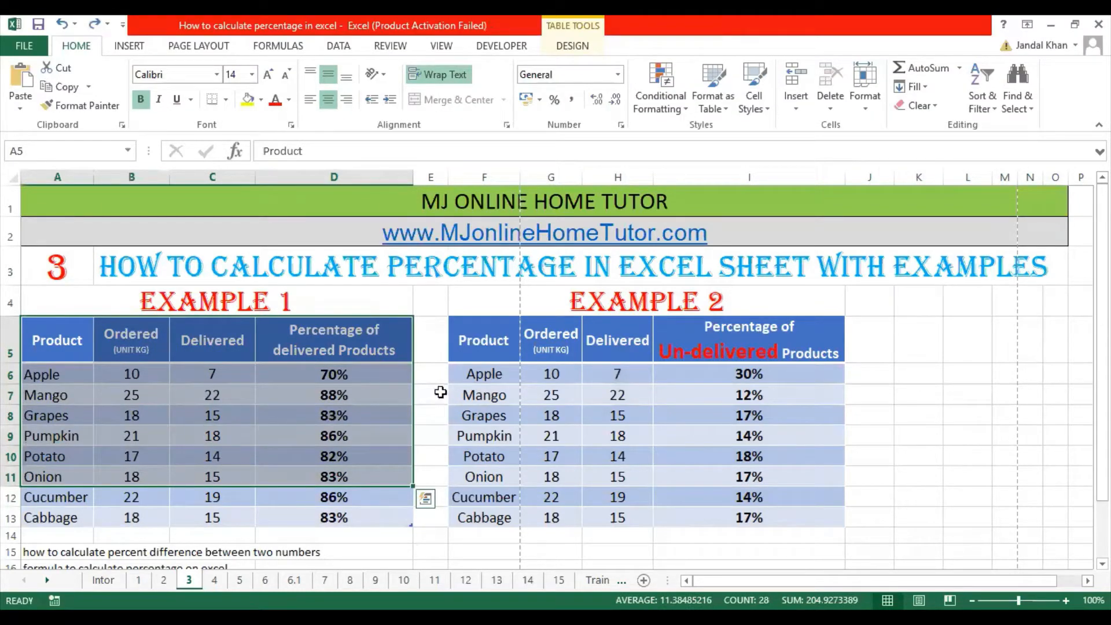
pyautogui.click(512, 320)
pyautogui.click(510, 304)
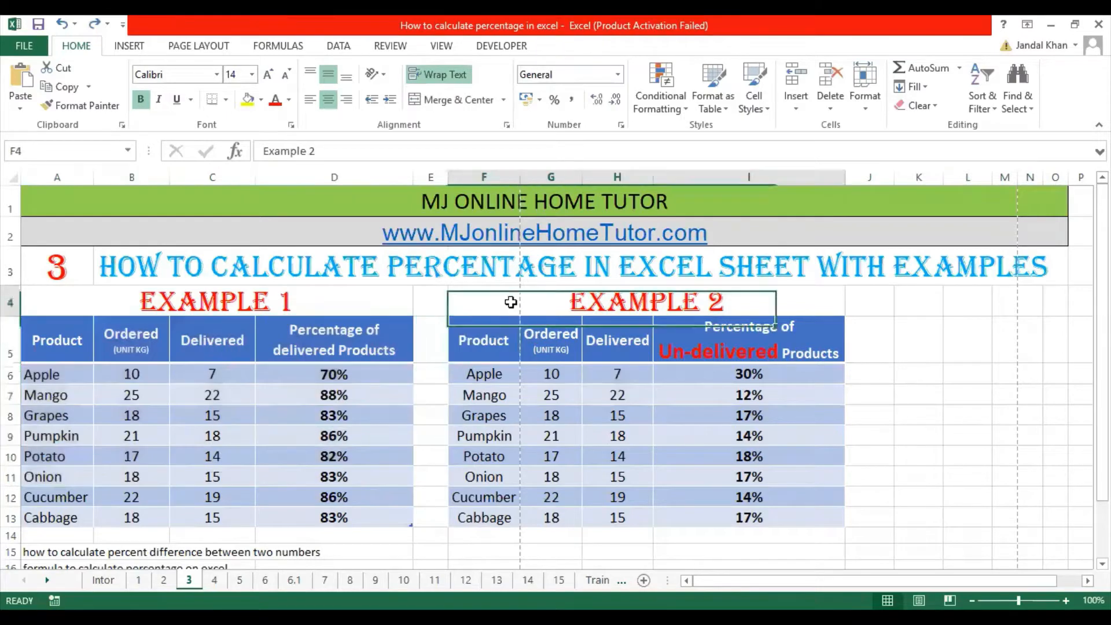
pyautogui.moveTo(471, 329); pyautogui.dragTo(742, 477)
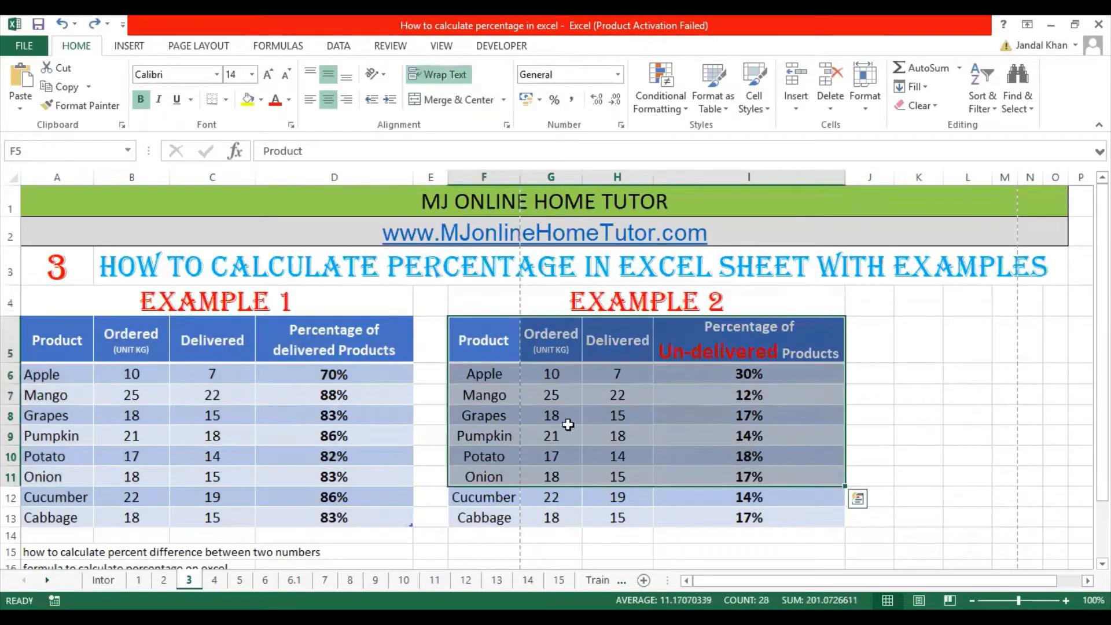
pyautogui.click(619, 416)
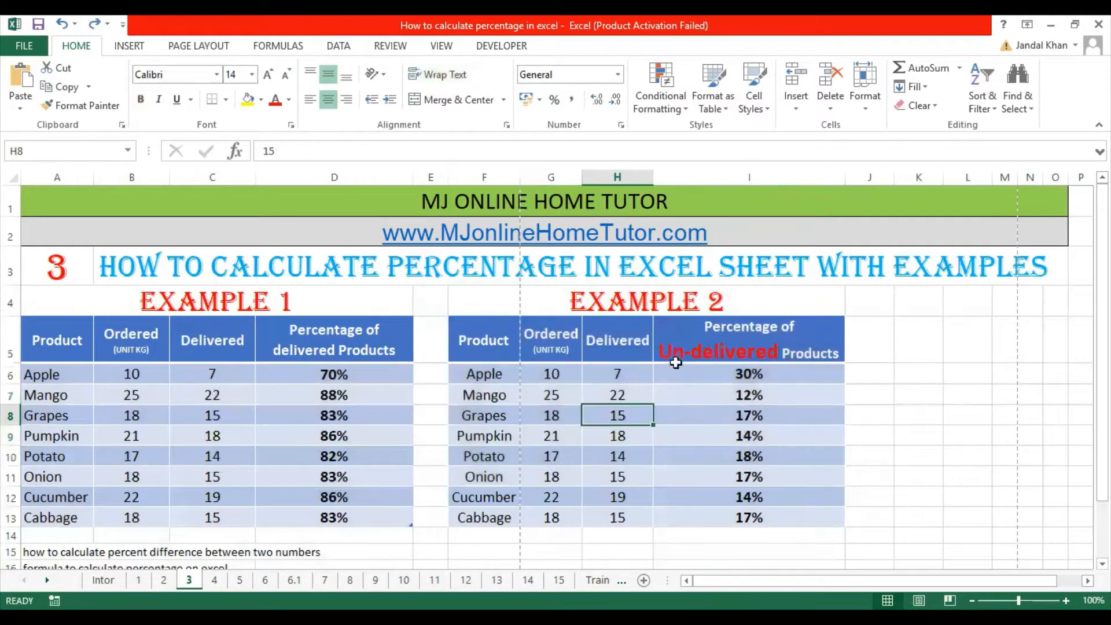
pyautogui.click(557, 373)
pyautogui.click(613, 374)
pyautogui.moveTo(558, 350); pyautogui.dragTo(570, 518)
pyautogui.moveTo(617, 351); pyautogui.dragTo(619, 518)
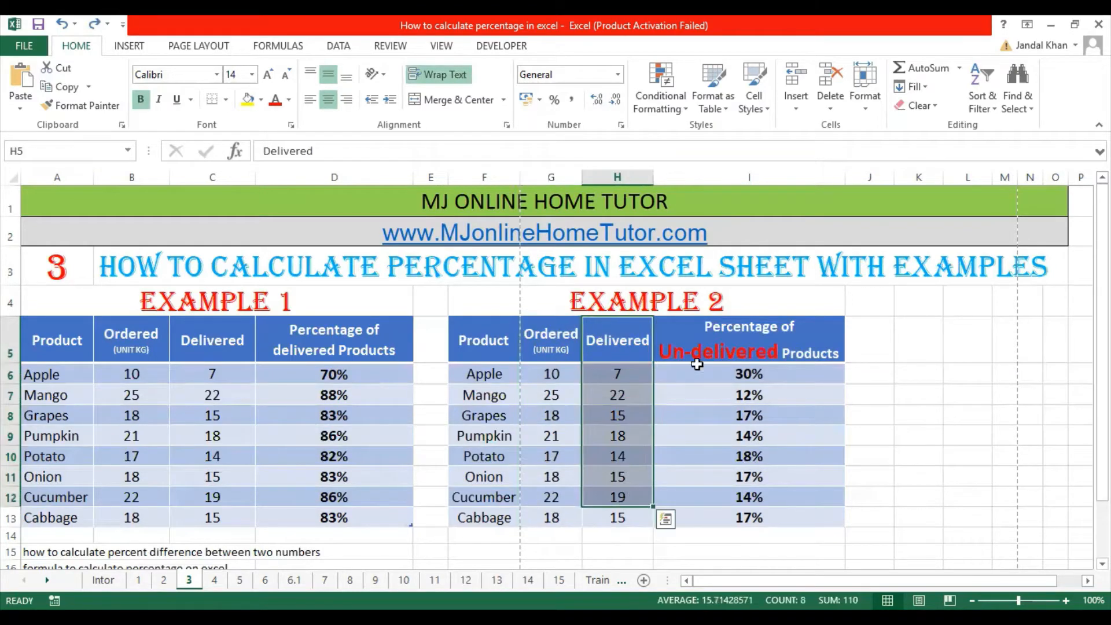
pyautogui.click(700, 342)
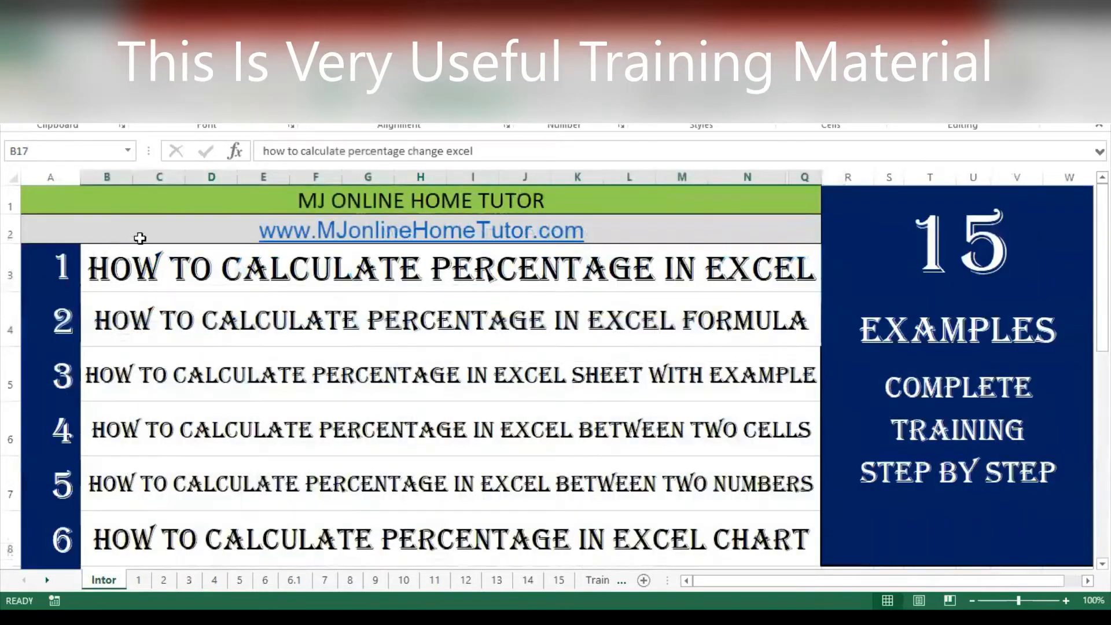
# - Look through the list of examples on the Intor sheet and the problems on sheet 1, ending on sheet 3
pyautogui.scroll(-5, 414, 318)
pyautogui.scroll(5, 415, 318)
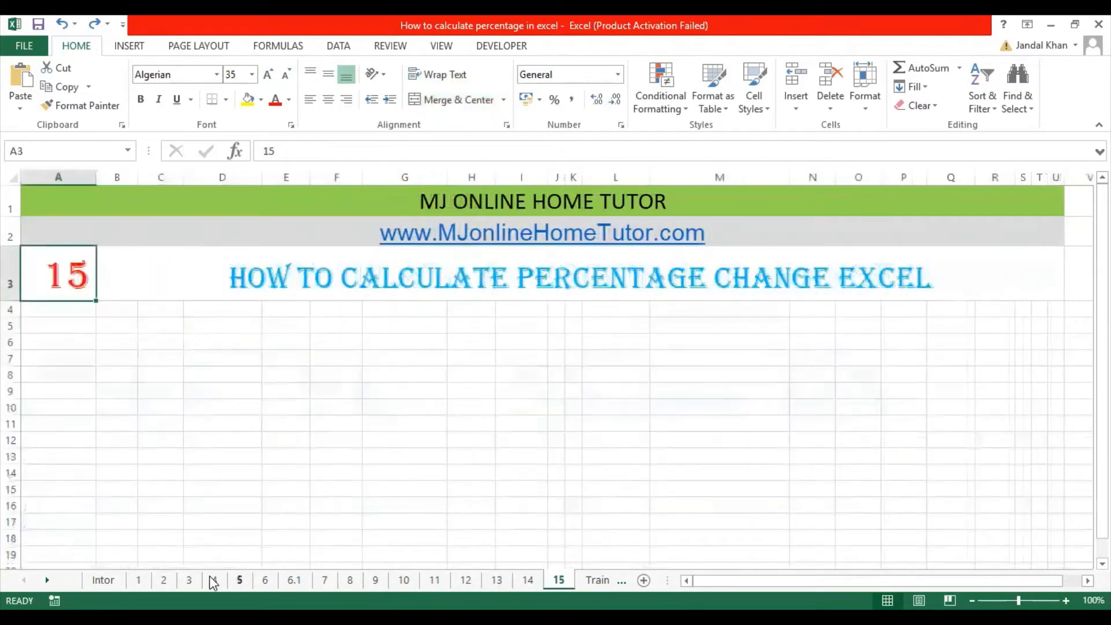
pyautogui.click(104, 581)
pyautogui.click(140, 580)
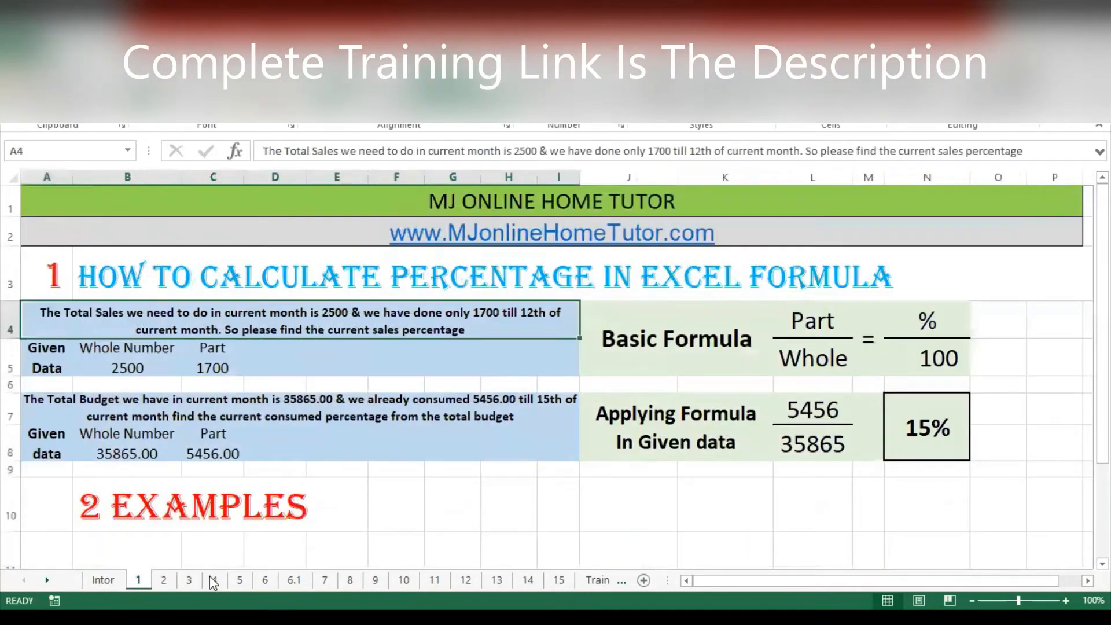
pyautogui.click(211, 580)
pyautogui.click(194, 579)
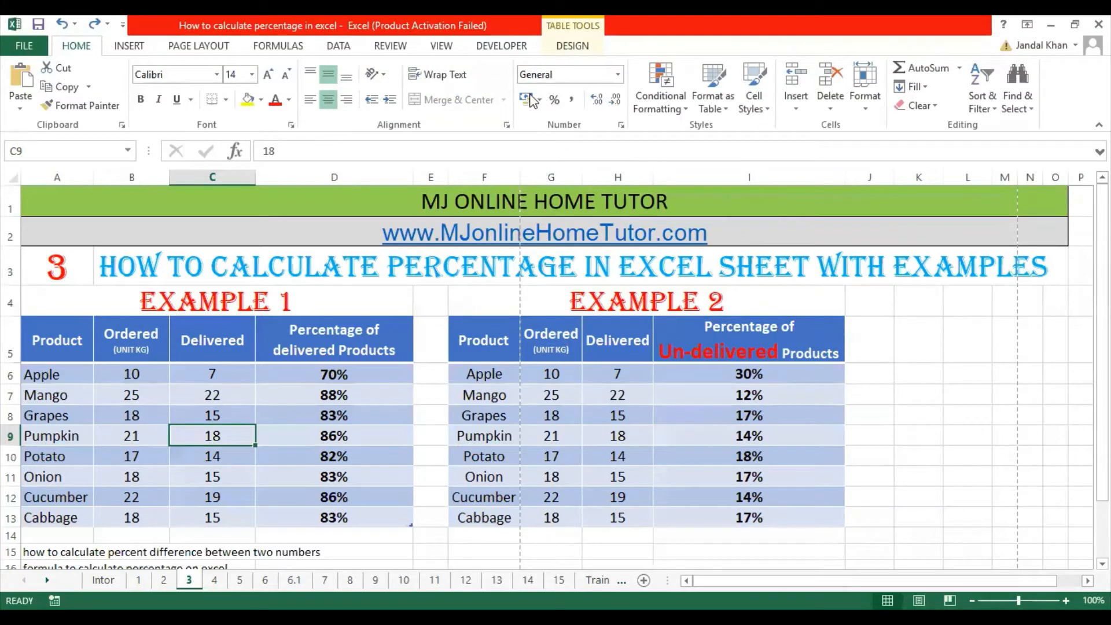
# - Clear all the values under Percentage of delivered Products in the Example 1 table
pyautogui.click(96, 267)
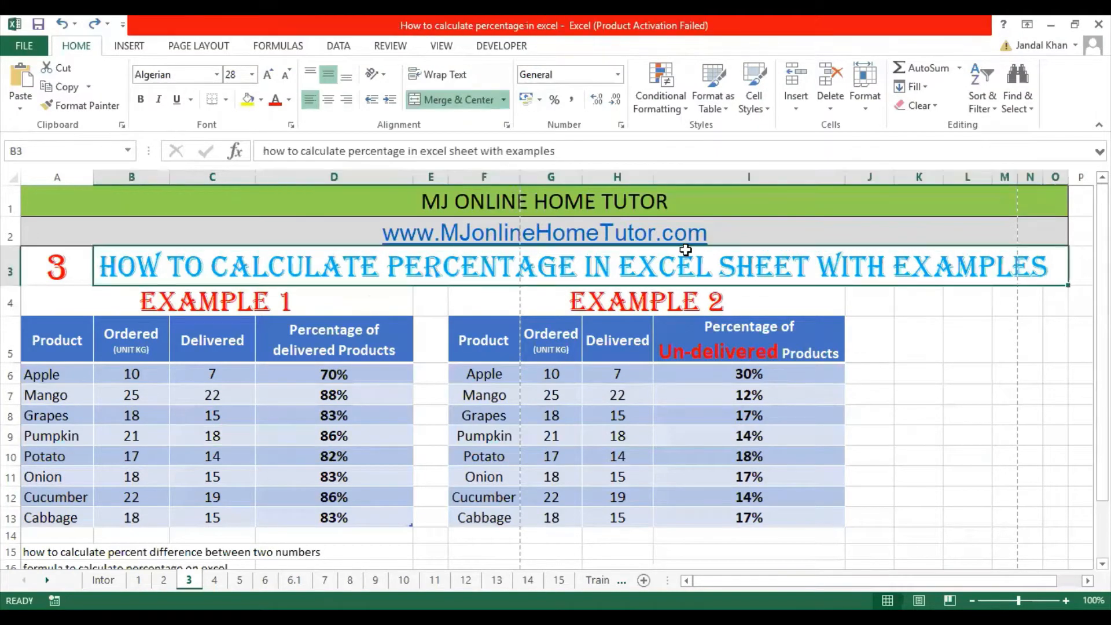
pyautogui.click(117, 291)
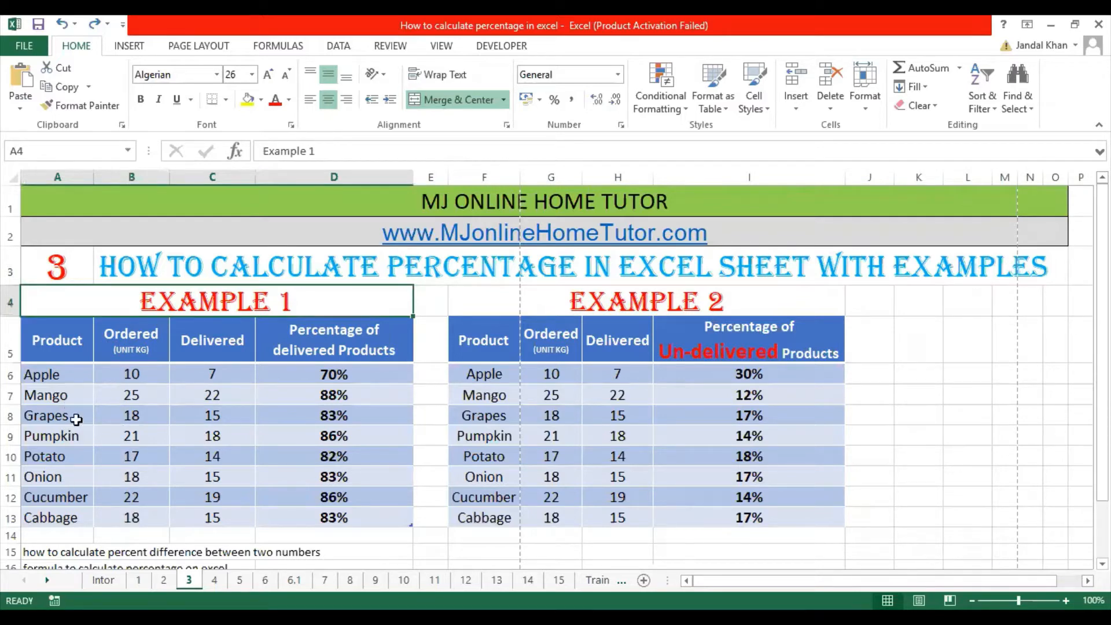
pyautogui.click(218, 344)
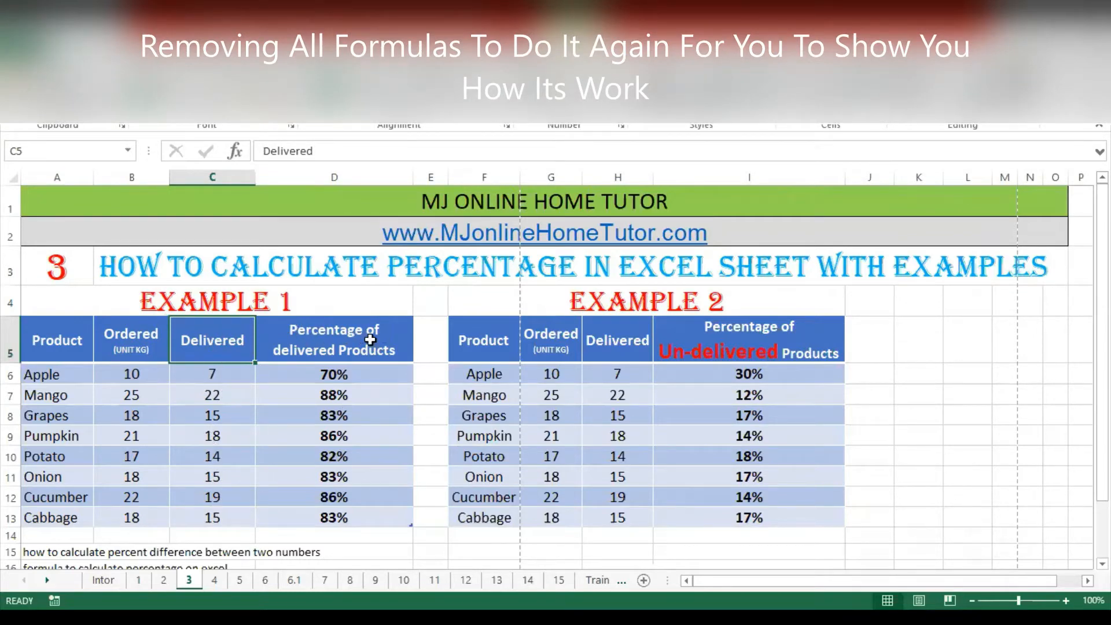
pyautogui.moveTo(321, 536); pyautogui.dragTo(331, 370)
pyautogui.press('Delete')
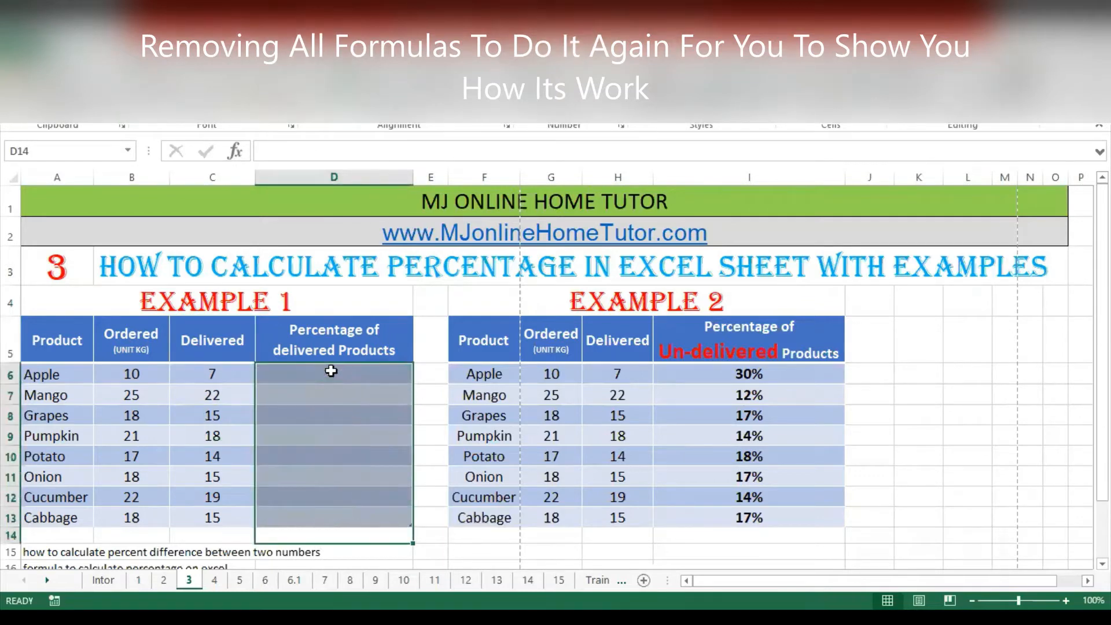
pyautogui.click(251, 374)
pyautogui.click(273, 372)
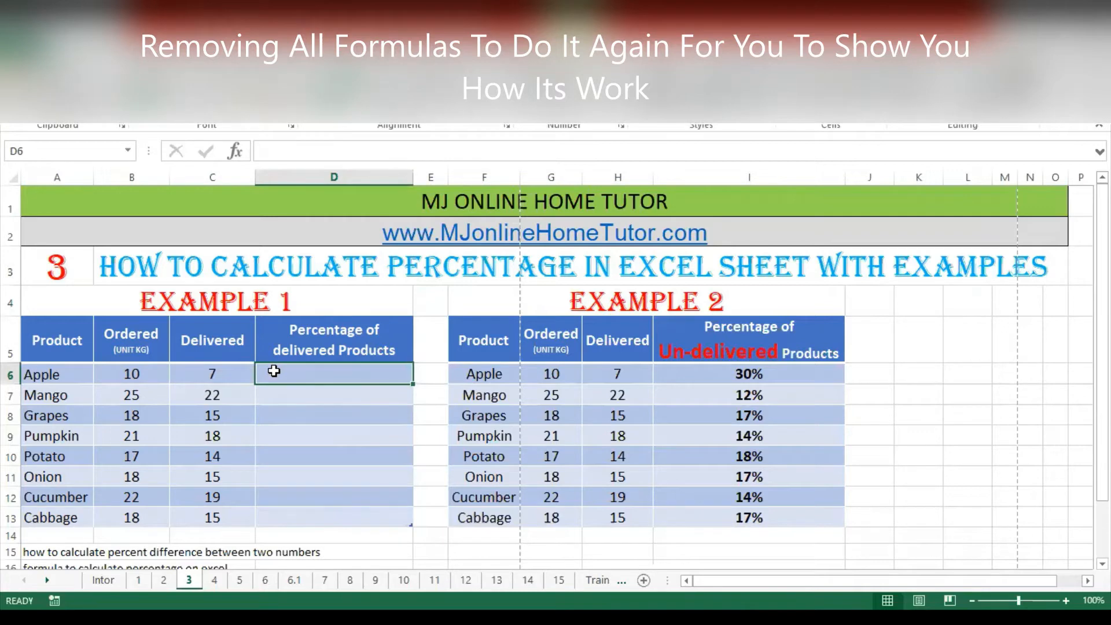
pyautogui.write('=')
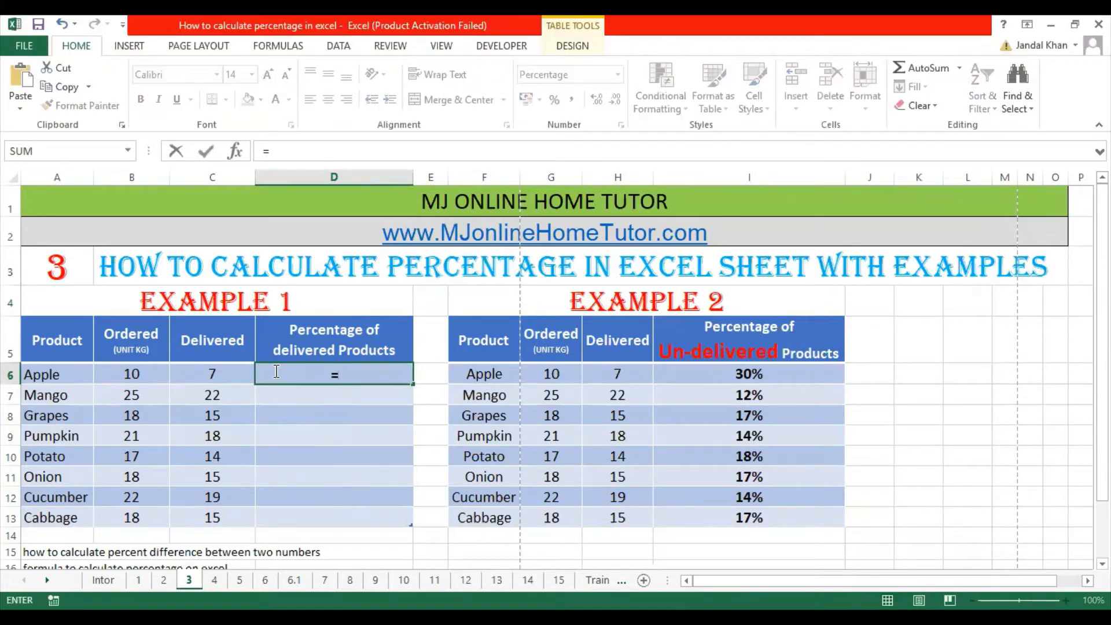
pyautogui.press('Left')
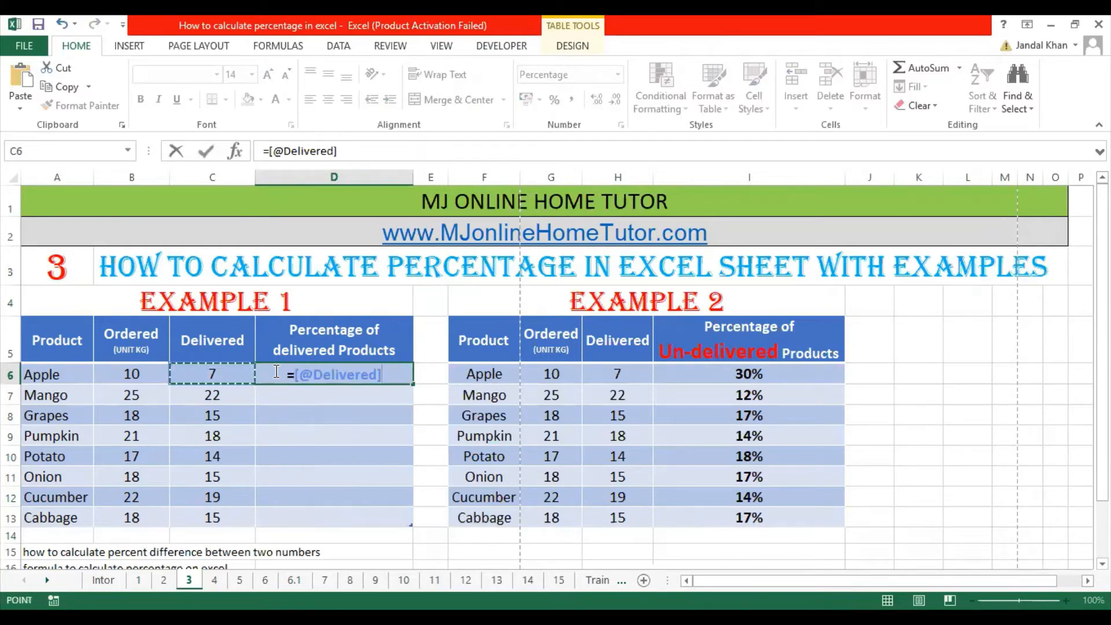
pyautogui.write('/')
pyautogui.press('Left')
pyautogui.press('Left')
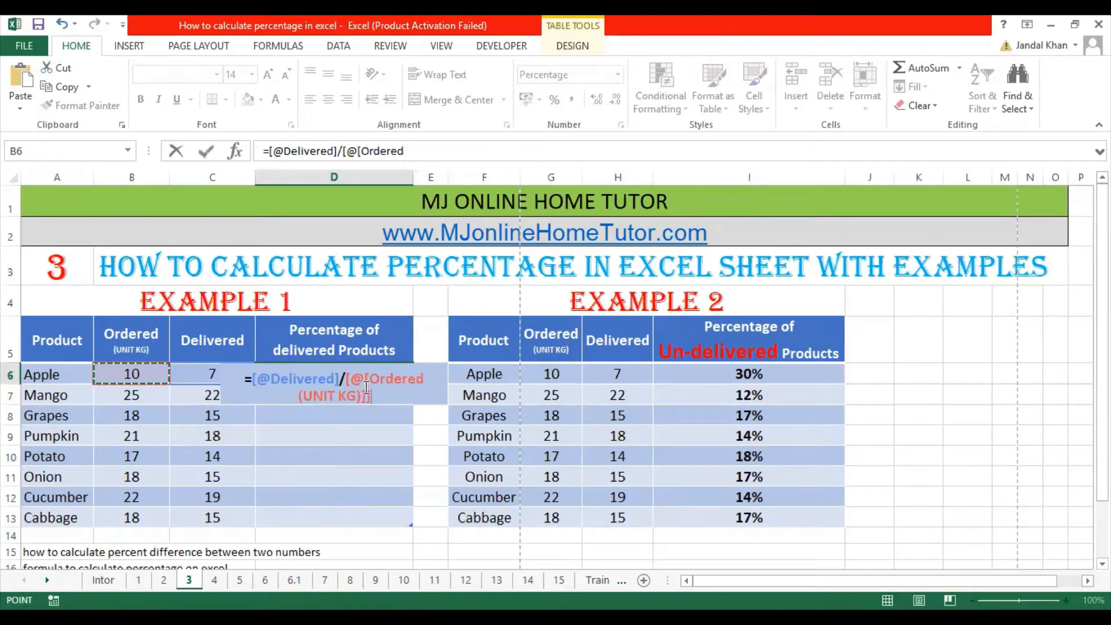
pyautogui.press('Escape')
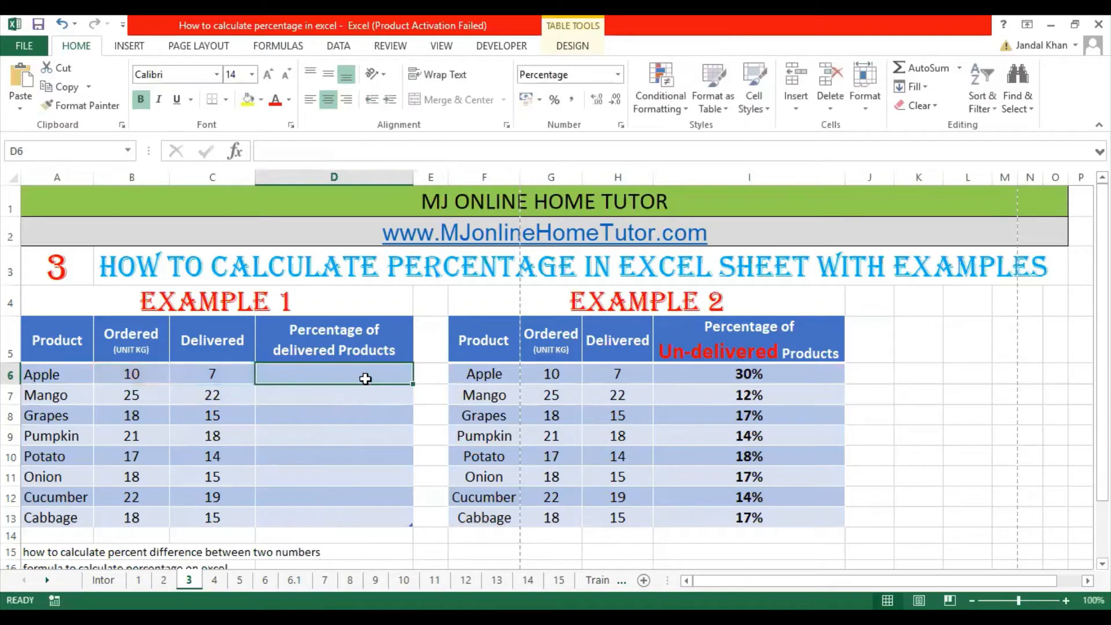
# - Reset Example 1's percentage column to the General number format and clear the un-delivered percentages in Example 2
pyautogui.moveTo(363, 374); pyautogui.dragTo(355, 476)
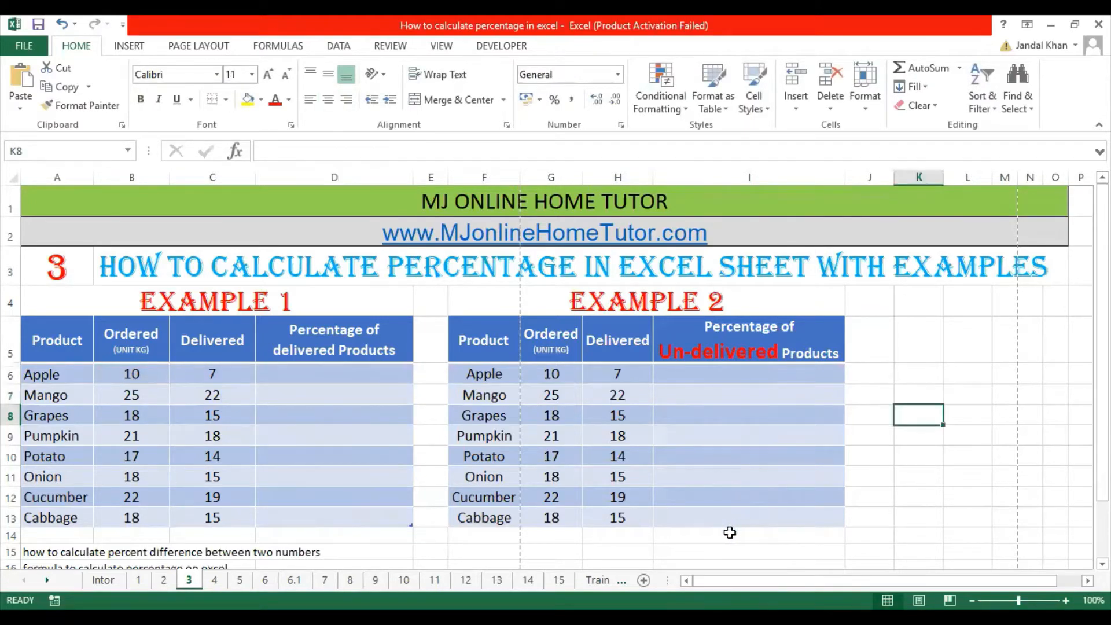
pyautogui.moveTo(729, 532); pyautogui.dragTo(722, 372)
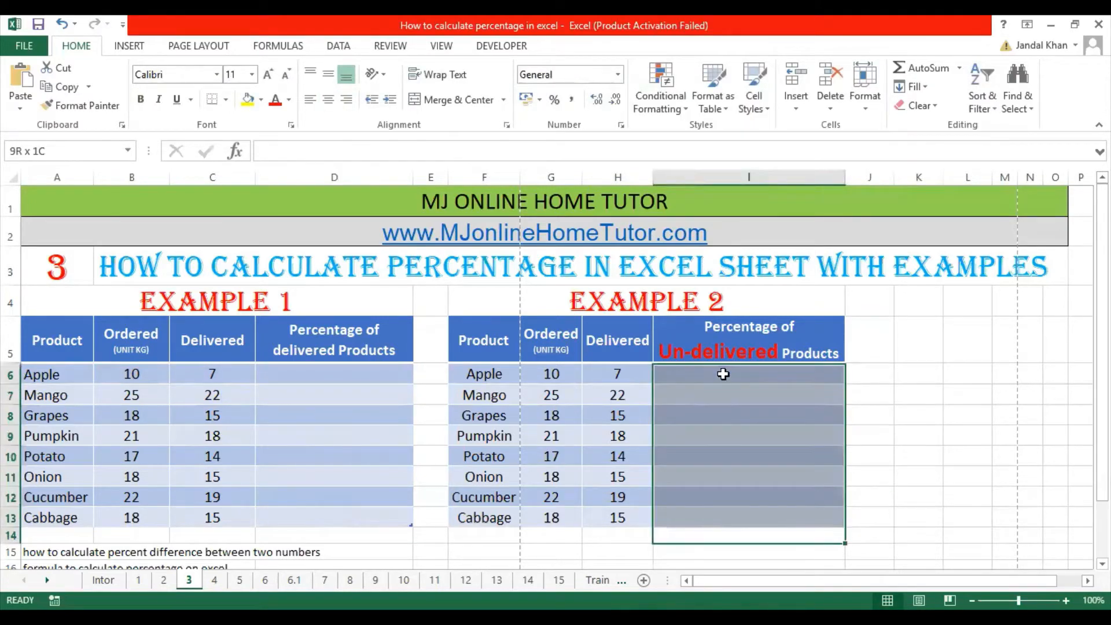
pyautogui.click(618, 74)
pyautogui.press('Escape')
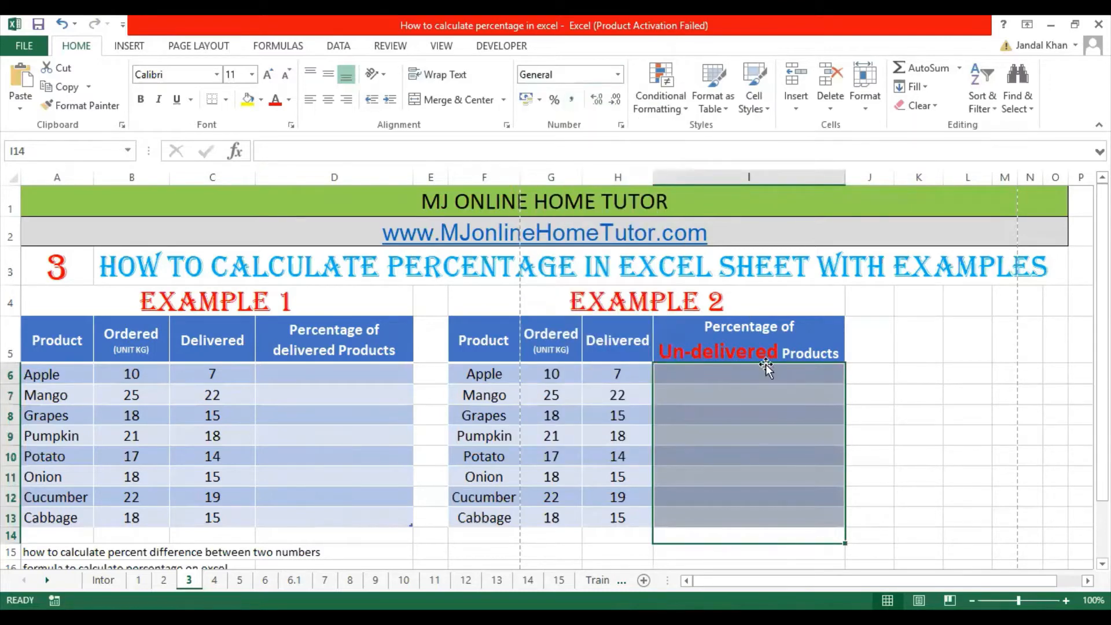
pyautogui.click(350, 378)
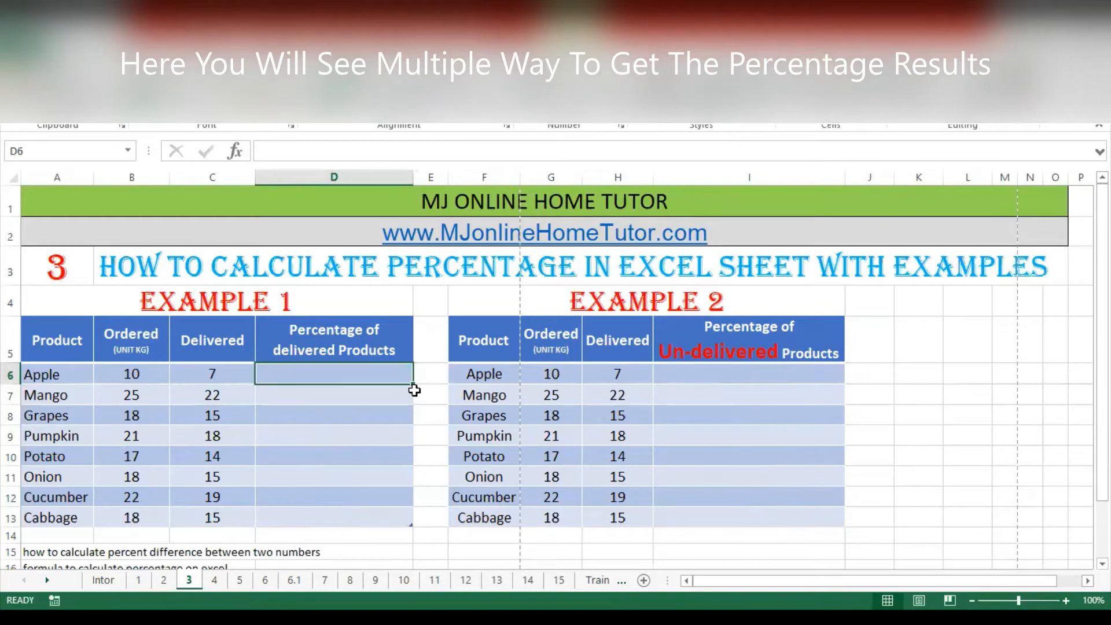
pyautogui.write('=')
pyautogui.press('Left')
pyautogui.write('/')
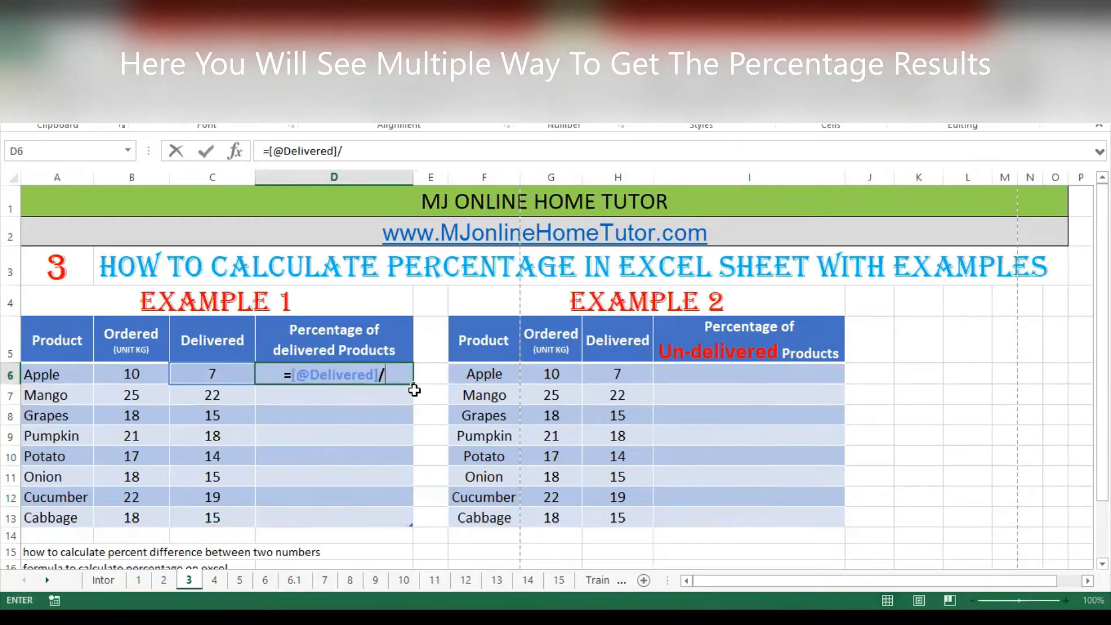
pyautogui.press('Left')
pyautogui.press('Left')
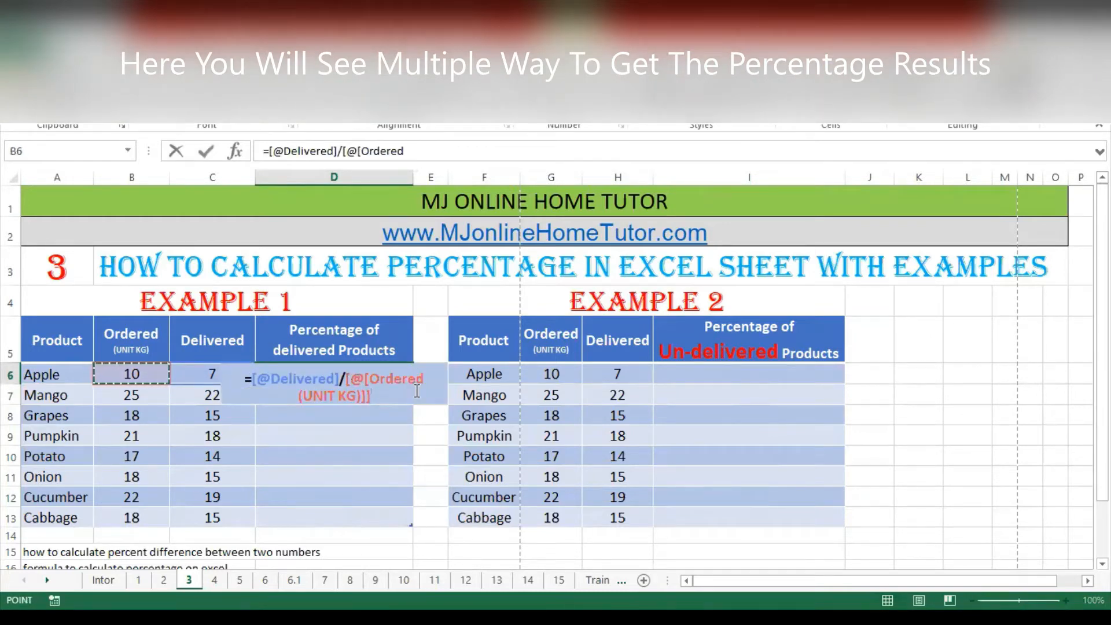
pyautogui.press('Return')
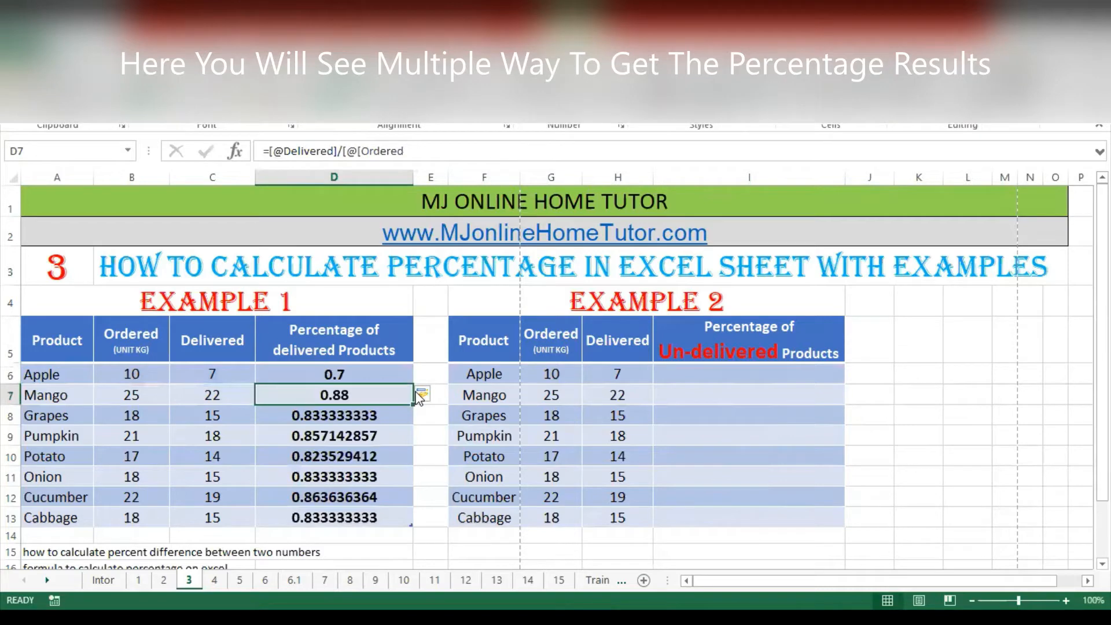
# - Try to change the structured-reference formula in cell D6 by wrapping it in parentheses and multiplying it by 100
pyautogui.click(363, 375)
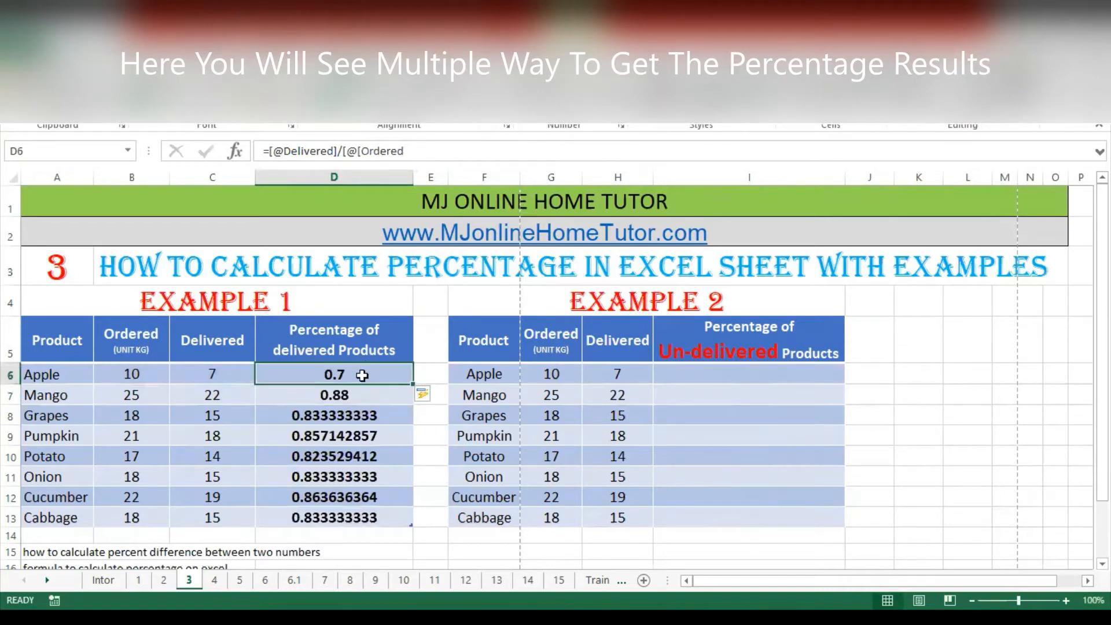
pyautogui.moveTo(362, 375); pyautogui.dragTo(344, 503)
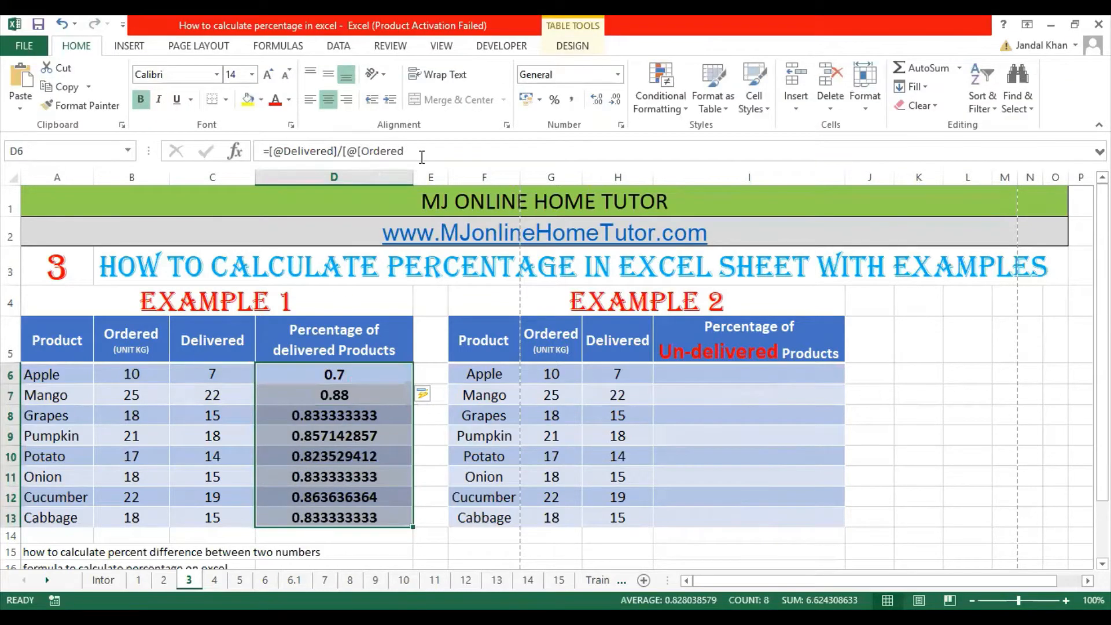
pyautogui.click(268, 150)
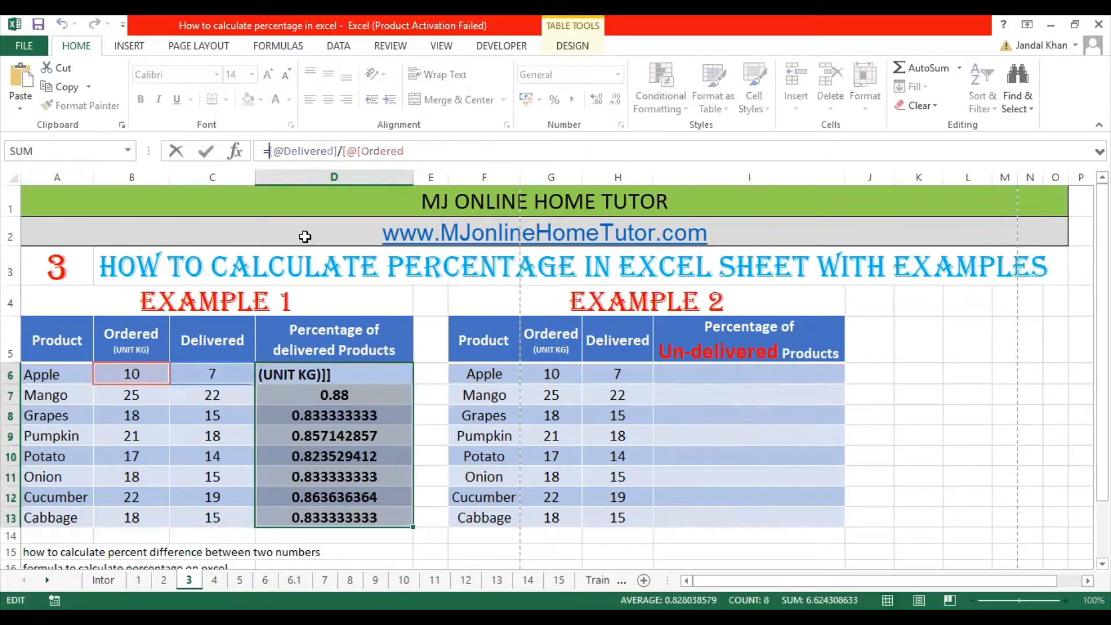
pyautogui.write('(')
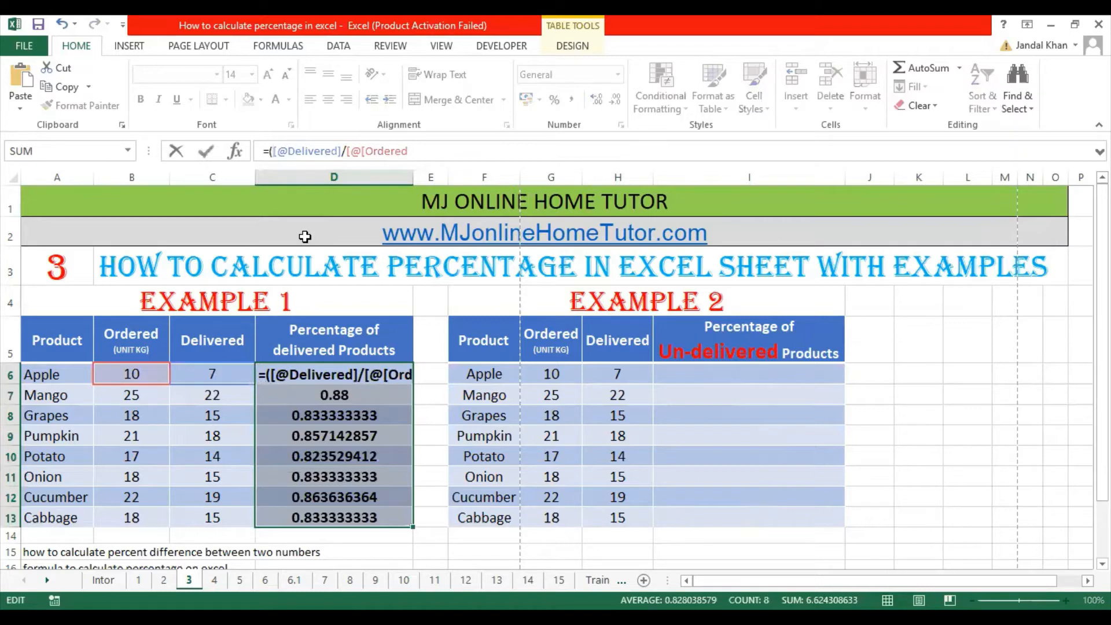
pyautogui.press('End')
pyautogui.write(')')
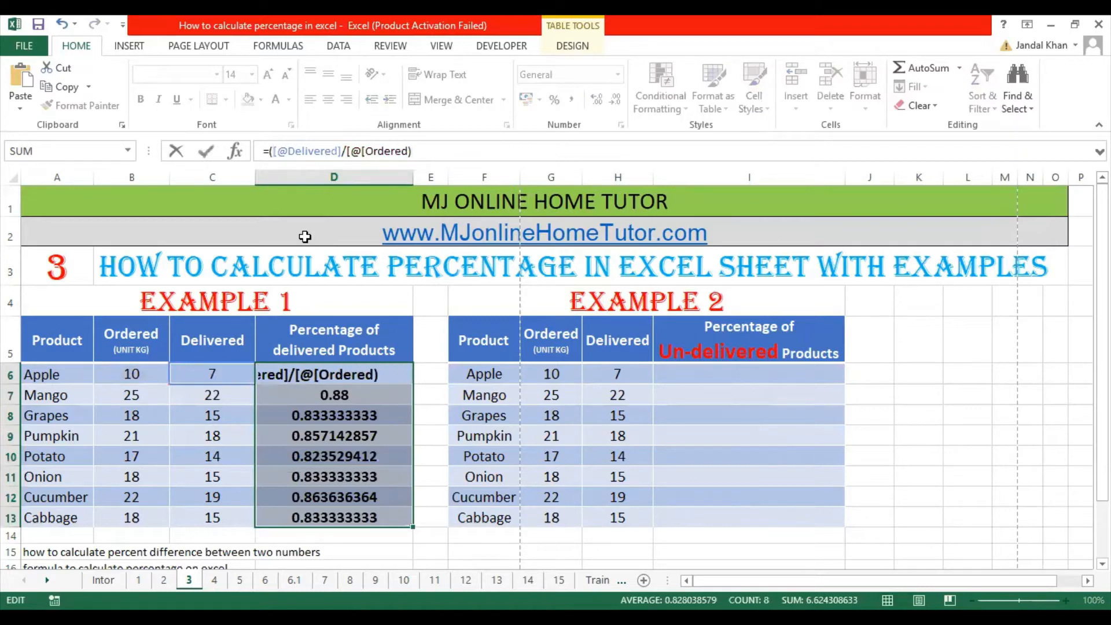
pyautogui.write('*100')
pyautogui.press('Return')
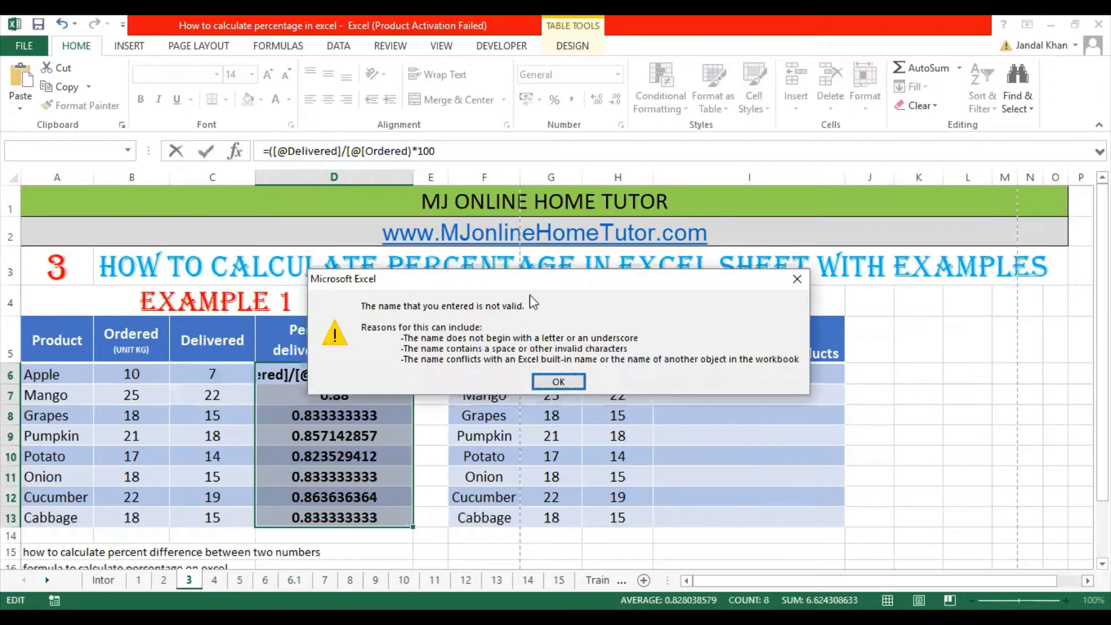
# - Try to repair the Ordered reference in the D6 formula by adding closing square brackets before the parenthesis
pyautogui.click(559, 382)
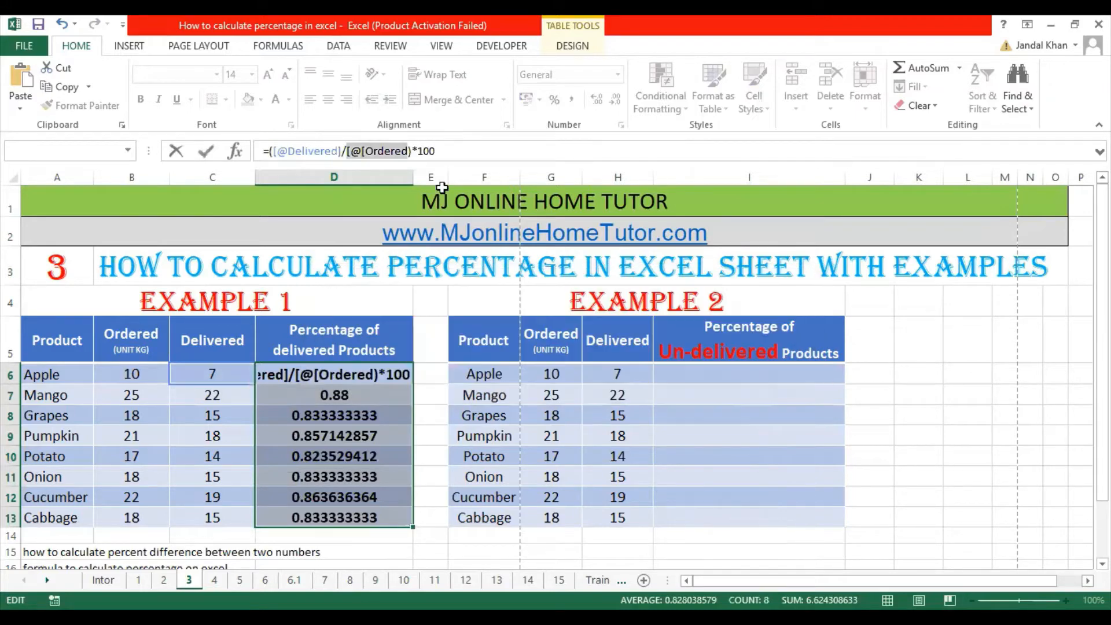
pyautogui.click(409, 151)
pyautogui.write(']')
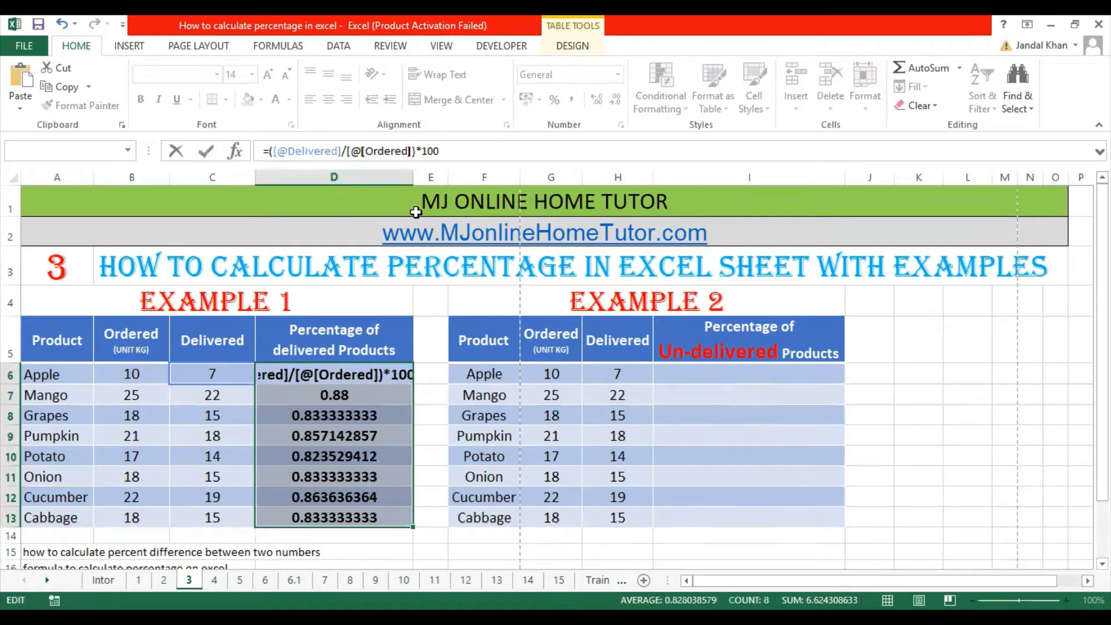
pyautogui.press('Return')
pyautogui.press('Return')
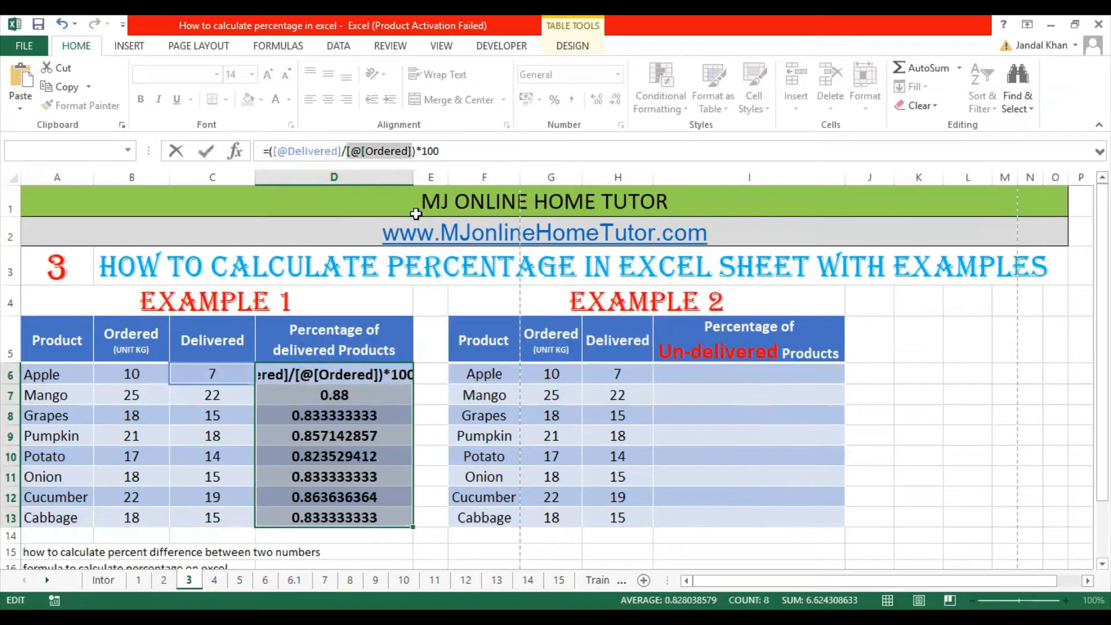
pyautogui.write(']')
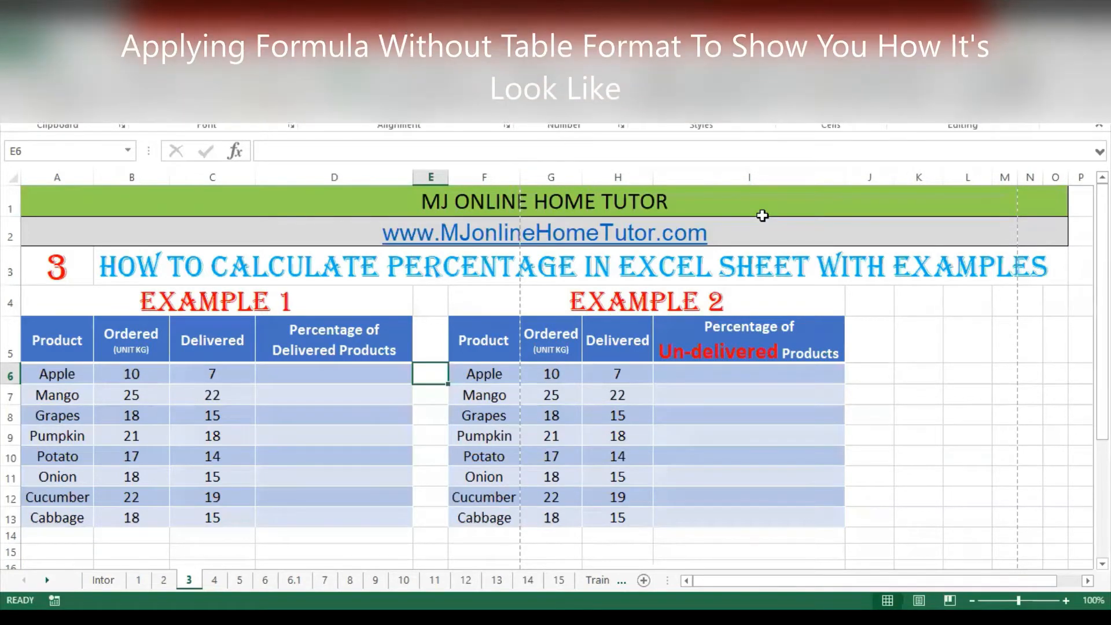
# - Calculate the delivered share for Apple in Example 1 by entering the formula =C6/B6 in cell D6
pyautogui.click(303, 393)
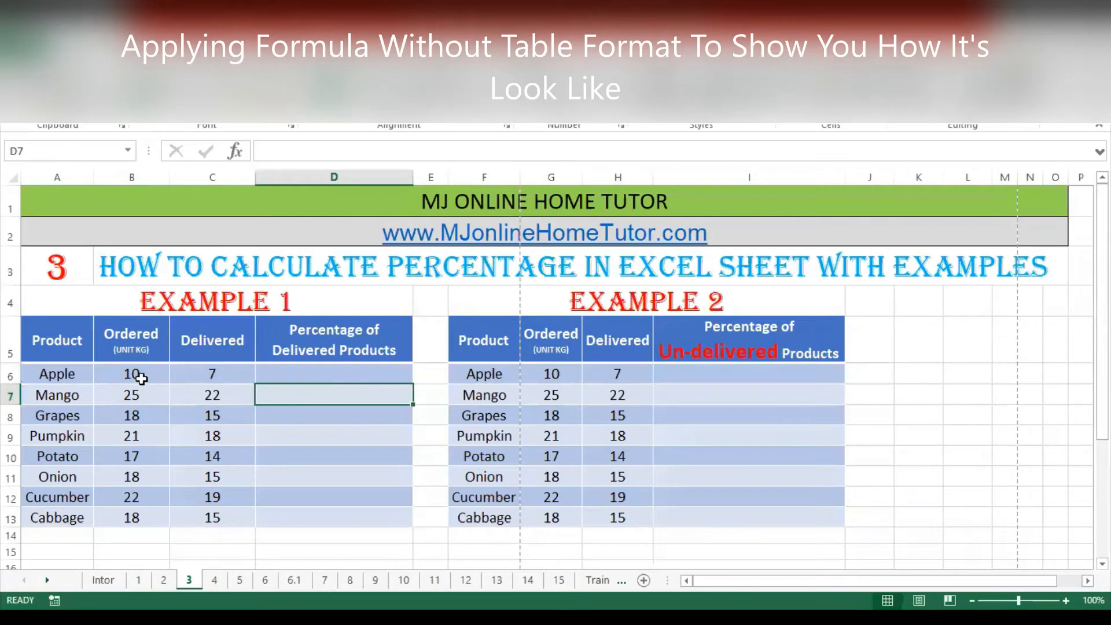
pyautogui.moveTo(143, 378); pyautogui.dragTo(135, 517)
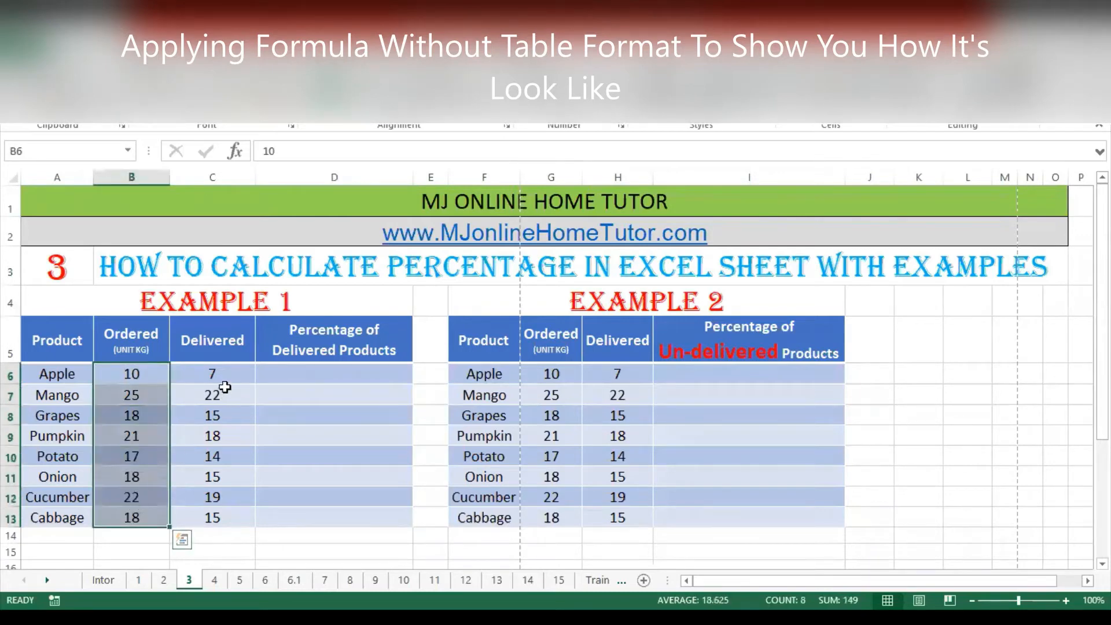
pyautogui.moveTo(223, 373); pyautogui.dragTo(225, 509)
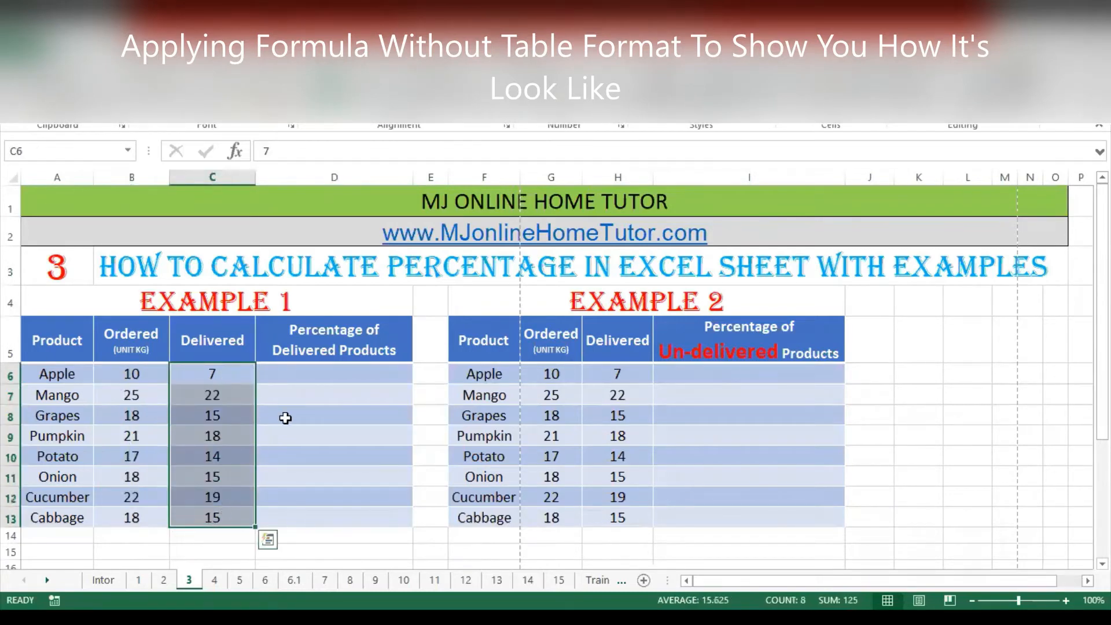
pyautogui.click(327, 359)
pyautogui.click(313, 376)
pyautogui.write('=')
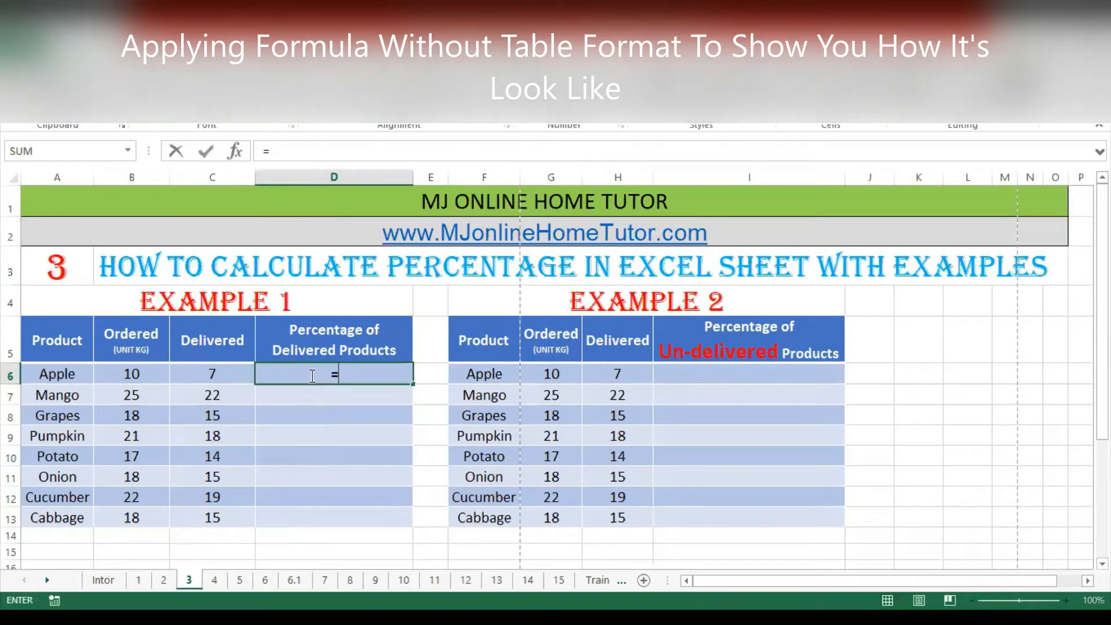
pyautogui.press('Left')
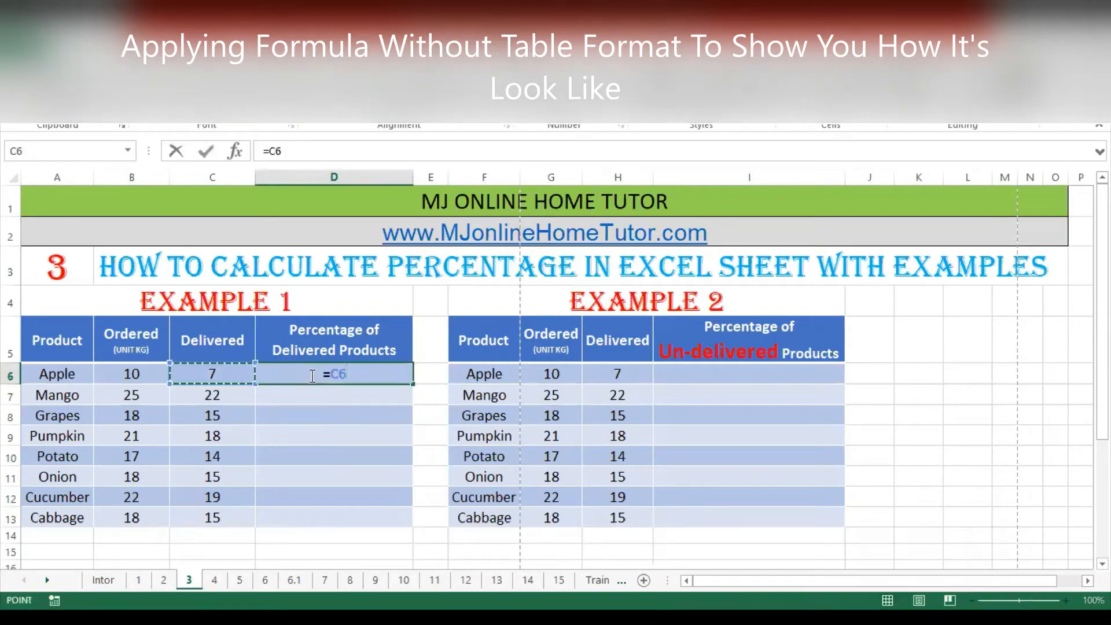
pyautogui.write('/')
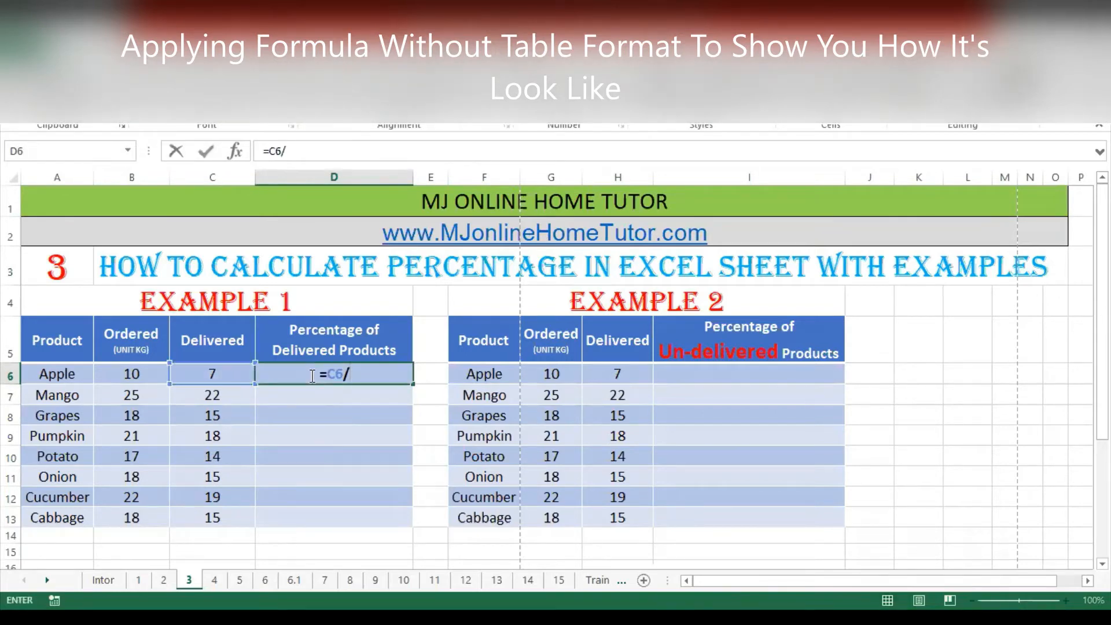
pyautogui.press('Left')
pyautogui.press('Left')
pyautogui.press('Return')
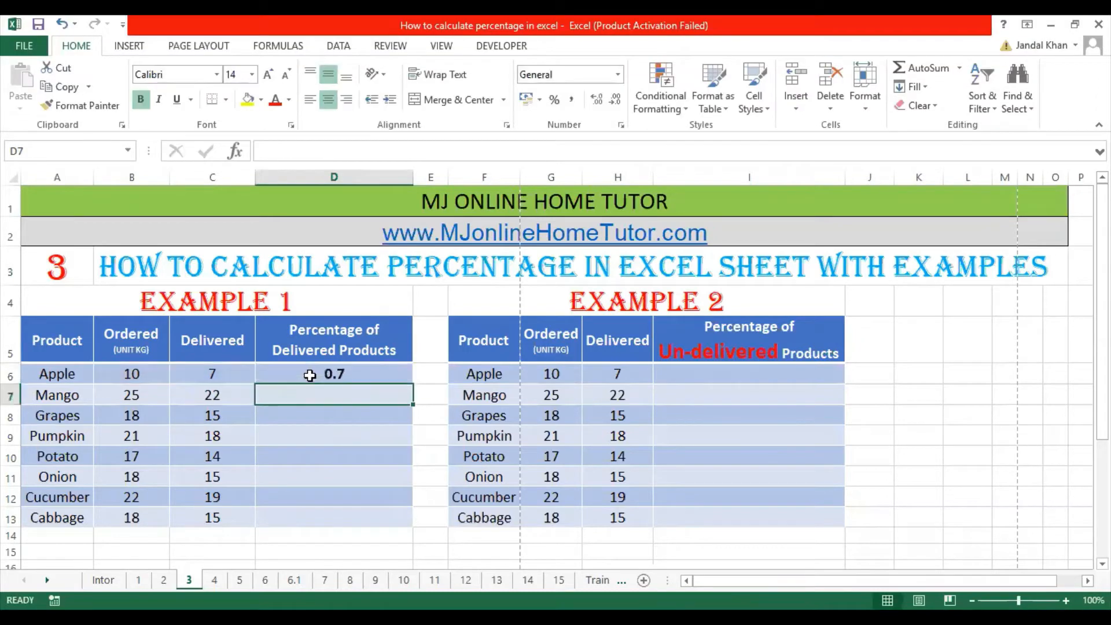
# - Copy the formula from D6 into the remaining product rows of Example 1, down to D13
pyautogui.click(311, 375)
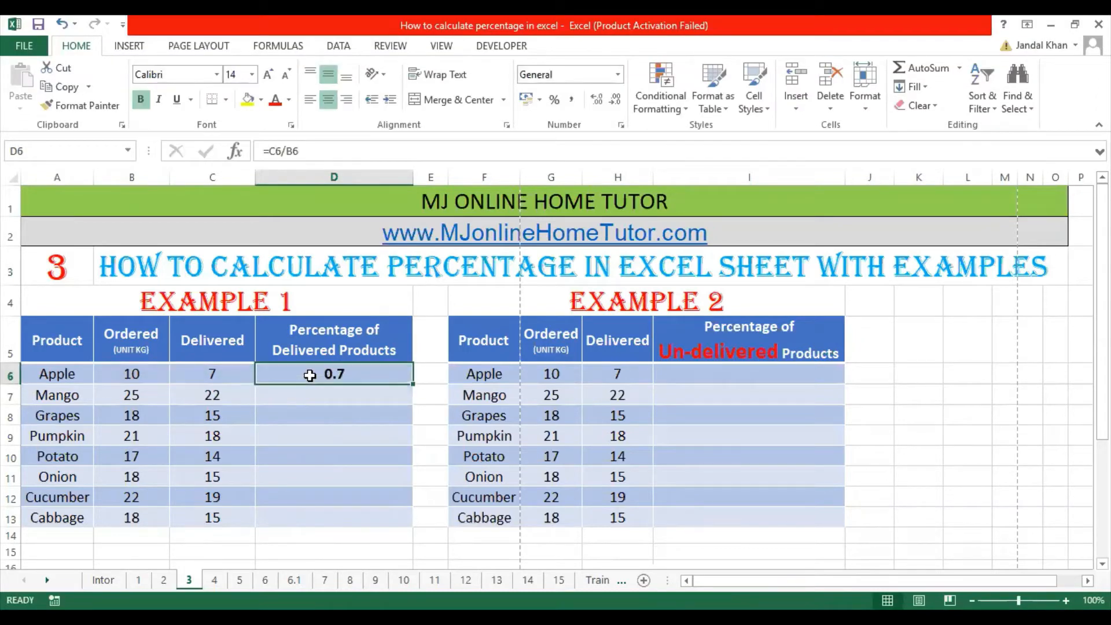
pyautogui.hotkey('ctrl', 'c')
pyautogui.hotkey('shift', 'Down')
pyautogui.hotkey('shift', 'Down')
pyautogui.hotkey('shift', 'Down')
pyautogui.hotkey('shift', 'Down')
pyautogui.hotkey('shift', 'Down')
pyautogui.hotkey('shift', 'Down')
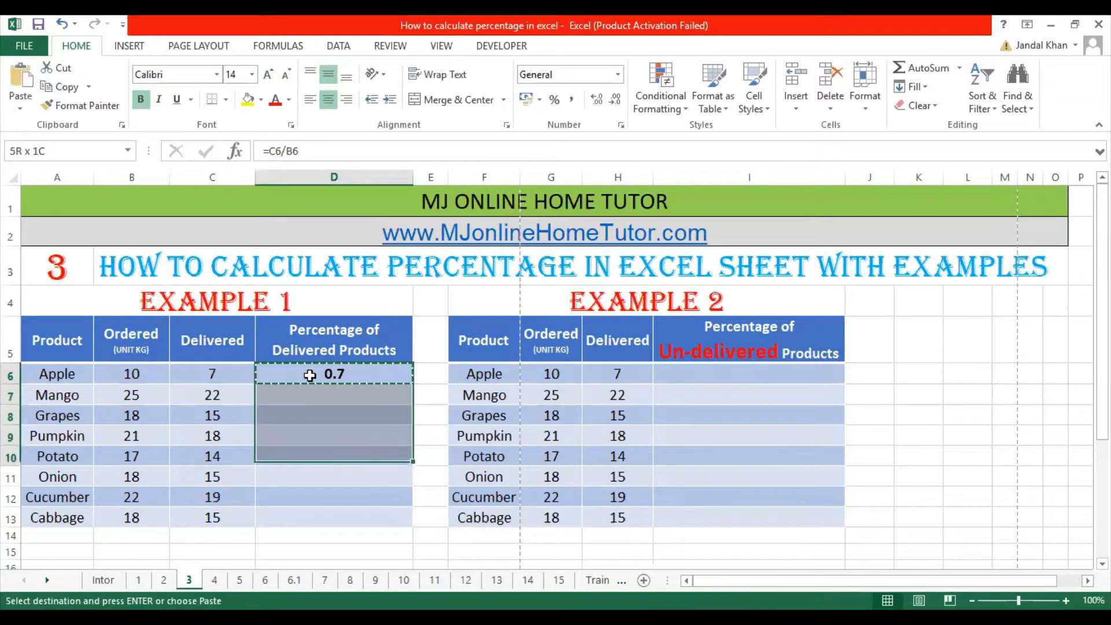
pyautogui.hotkey('shift', 'Down')
pyautogui.hotkey('ctrl', 'v')
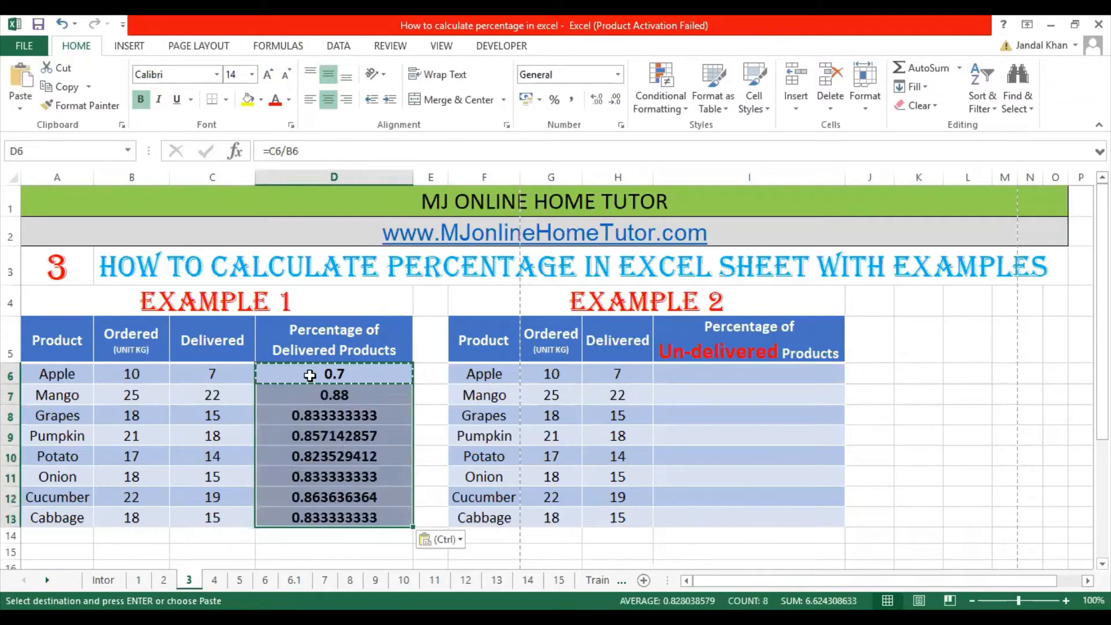
pyautogui.click(328, 433)
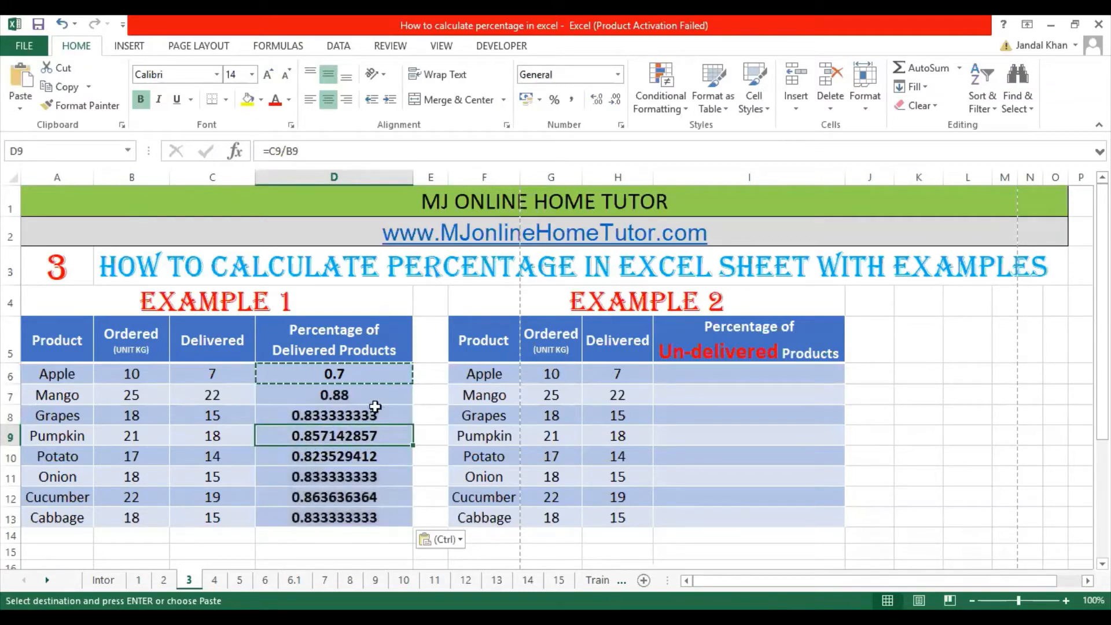
# - Change the formula in D6 to =(C6/B6)*100 and fill it down to D13
pyautogui.click(377, 377)
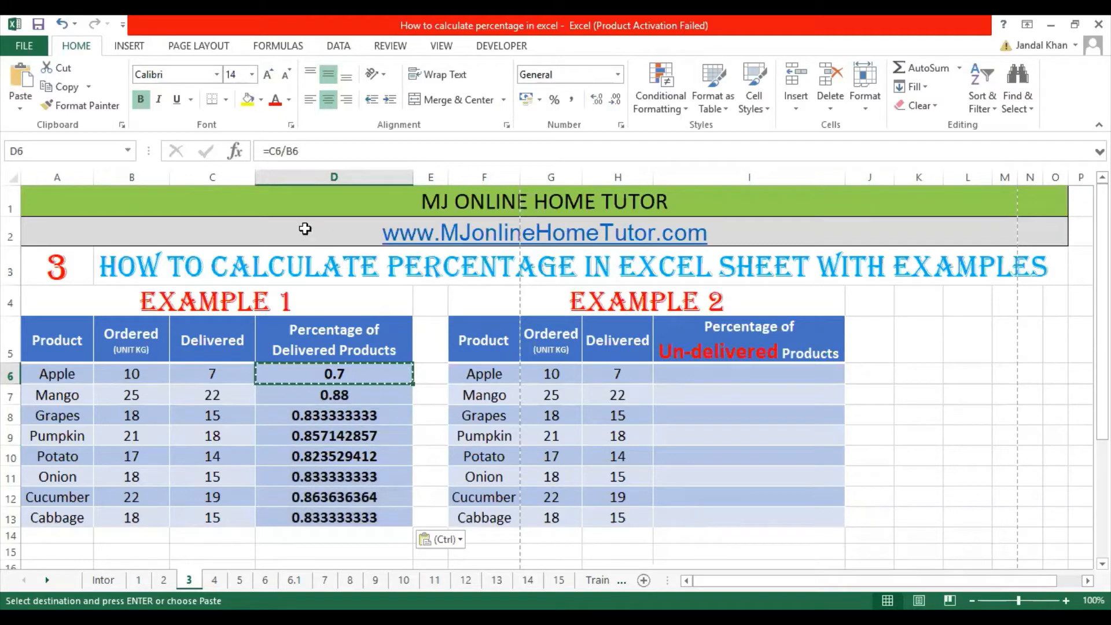
pyautogui.click(269, 151)
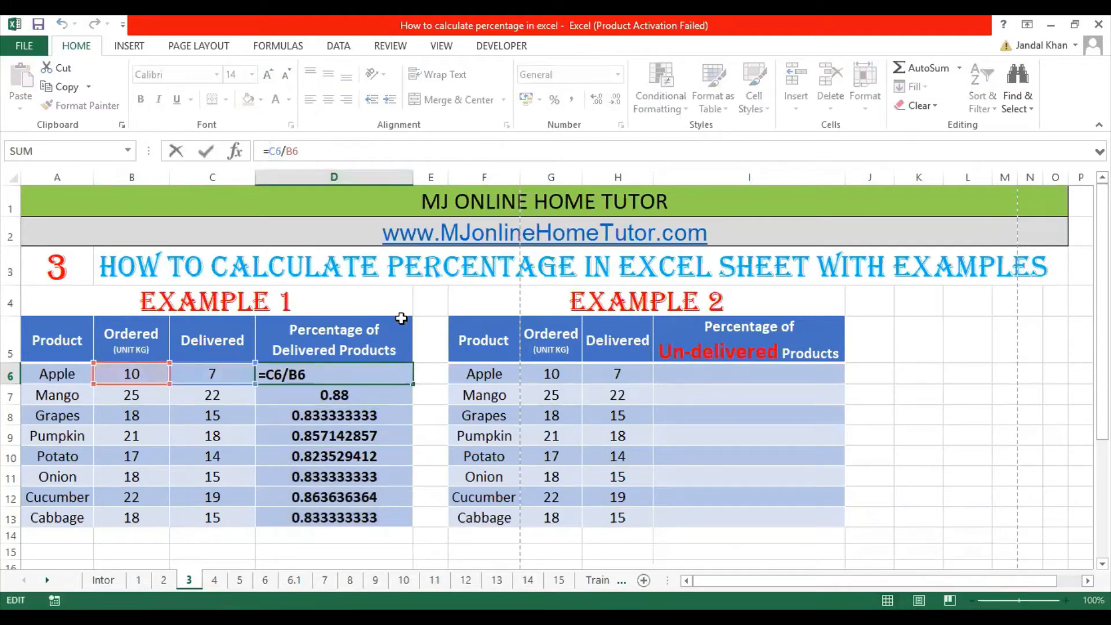
pyautogui.write('(')
pyautogui.write(')')
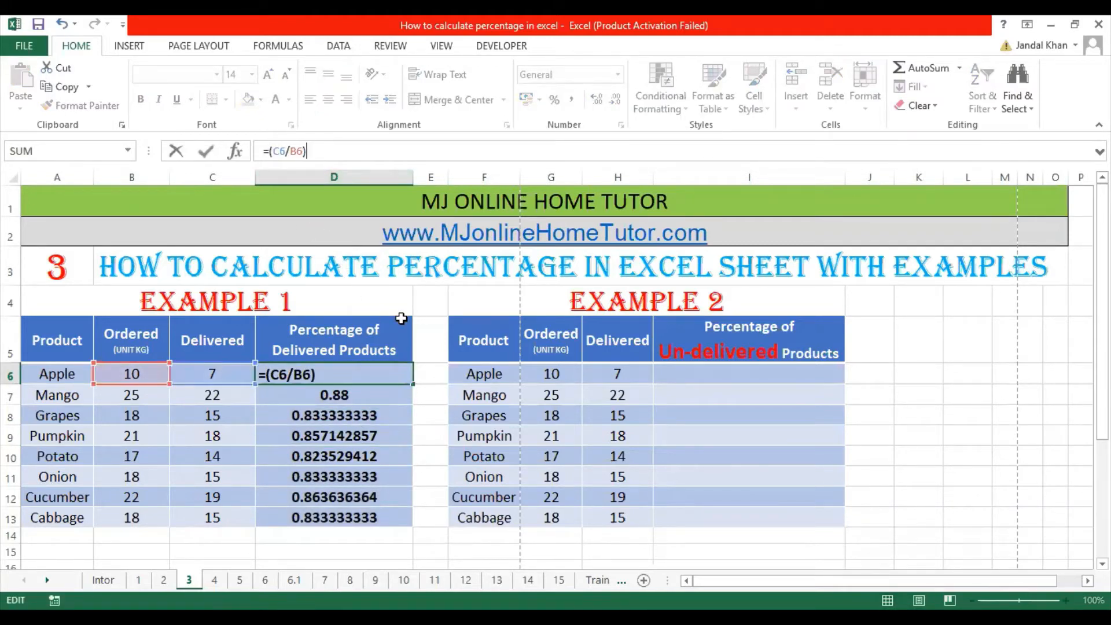
pyautogui.write('*100')
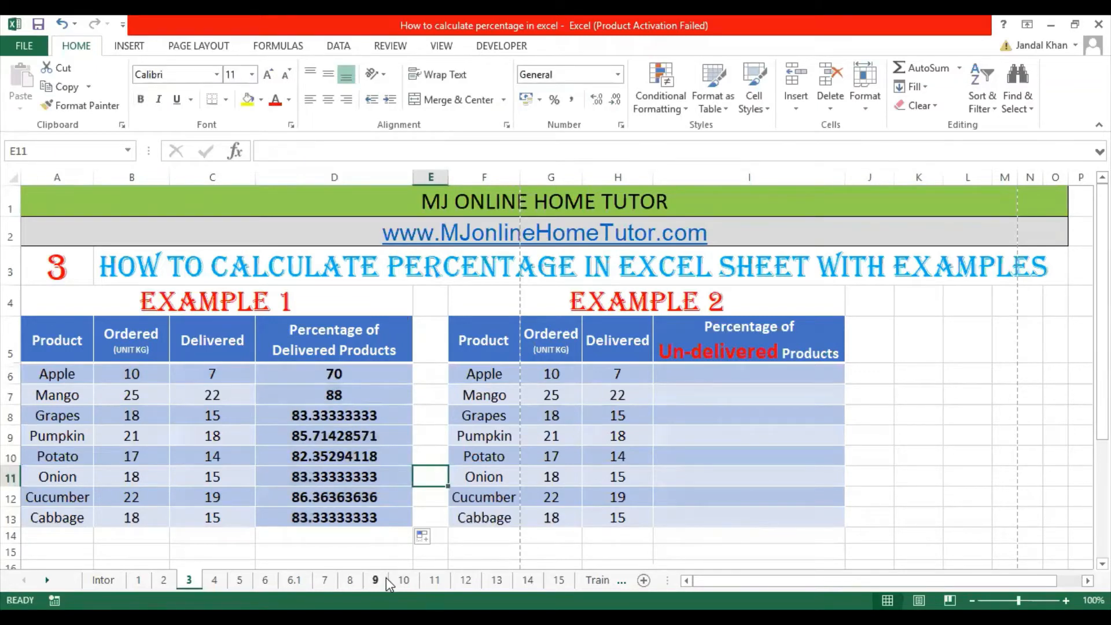
# - Format Example 1's delivered percentages in D6:D13 as numbers with one decimal place
pyautogui.moveTo(334, 373); pyautogui.dragTo(335, 517)
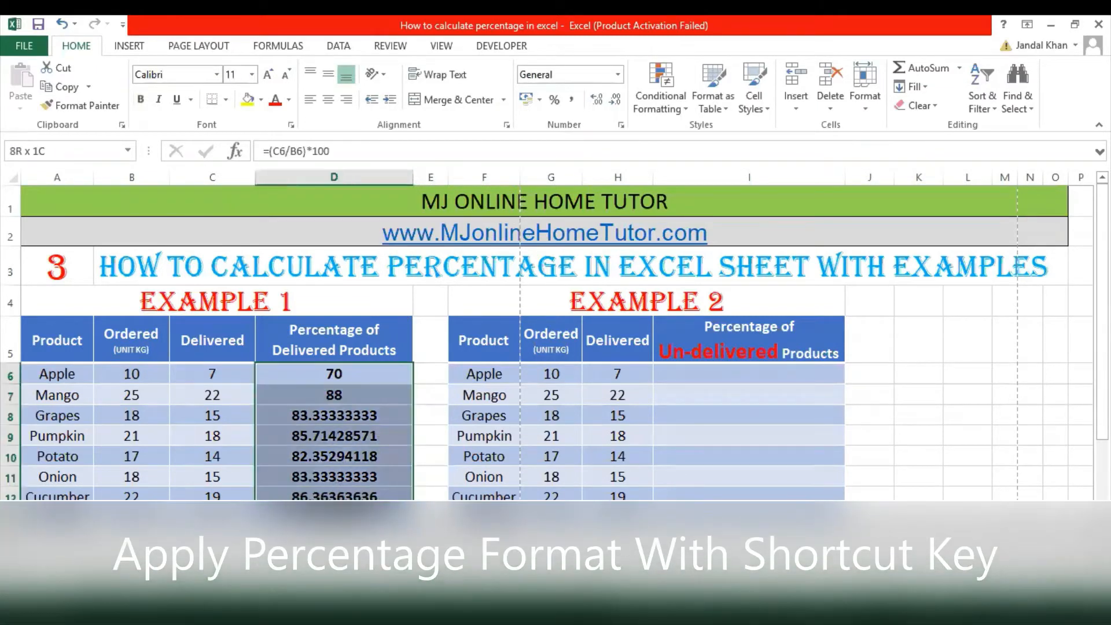
pyautogui.click(614, 103)
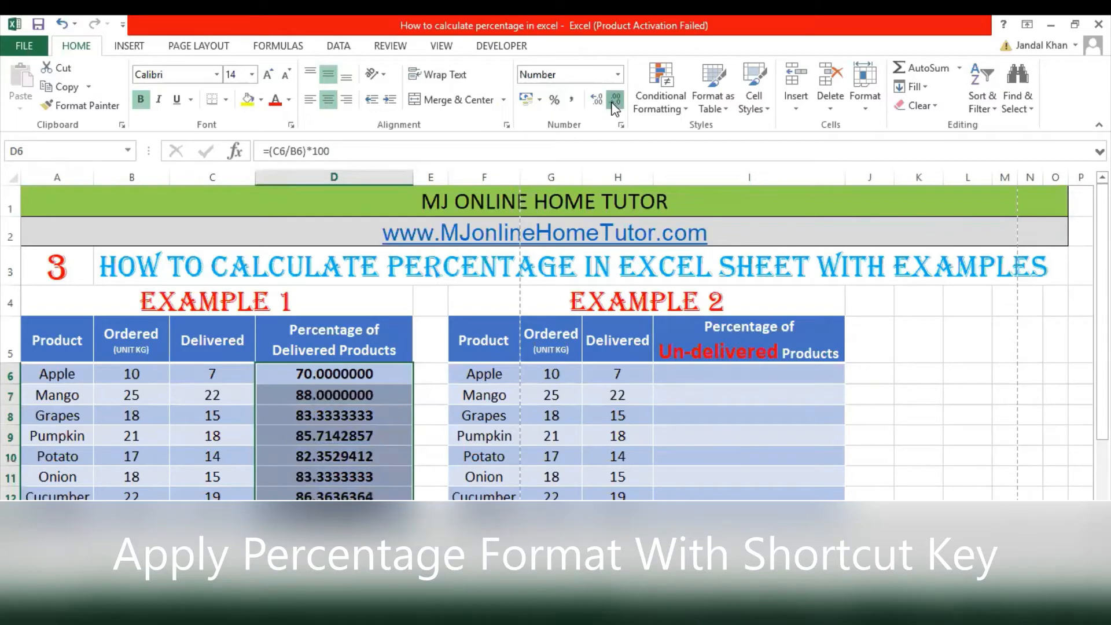
pyautogui.click(614, 103)
pyautogui.click(614, 103)
pyautogui.click(614, 103)
pyautogui.click(615, 103)
pyautogui.click(615, 103)
pyautogui.click(615, 102)
pyautogui.click(614, 103)
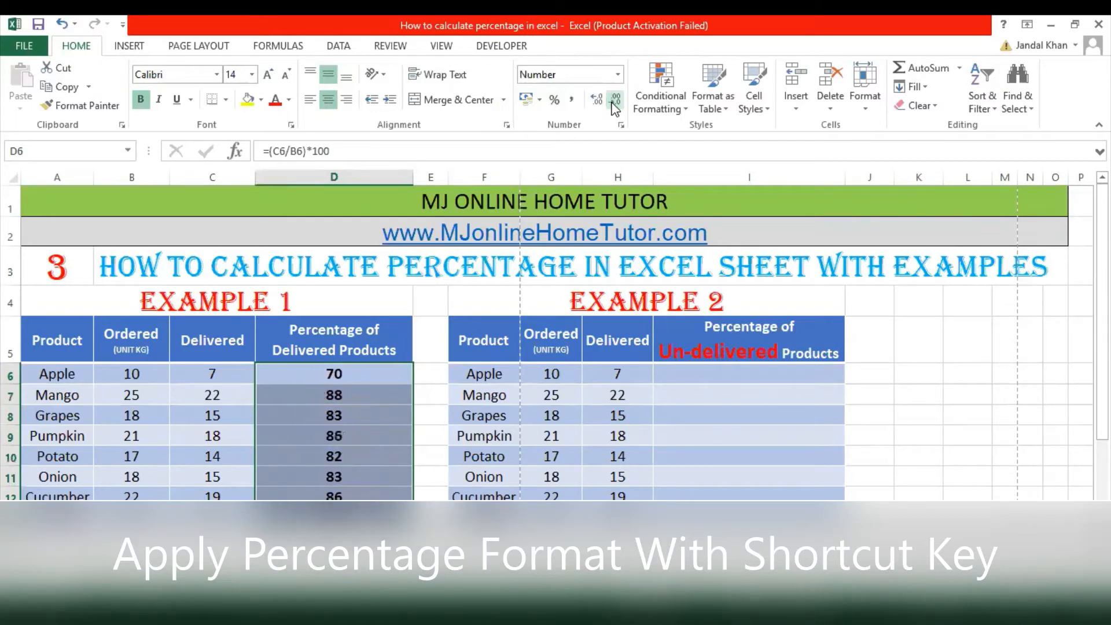
pyautogui.click(598, 101)
pyautogui.click(425, 348)
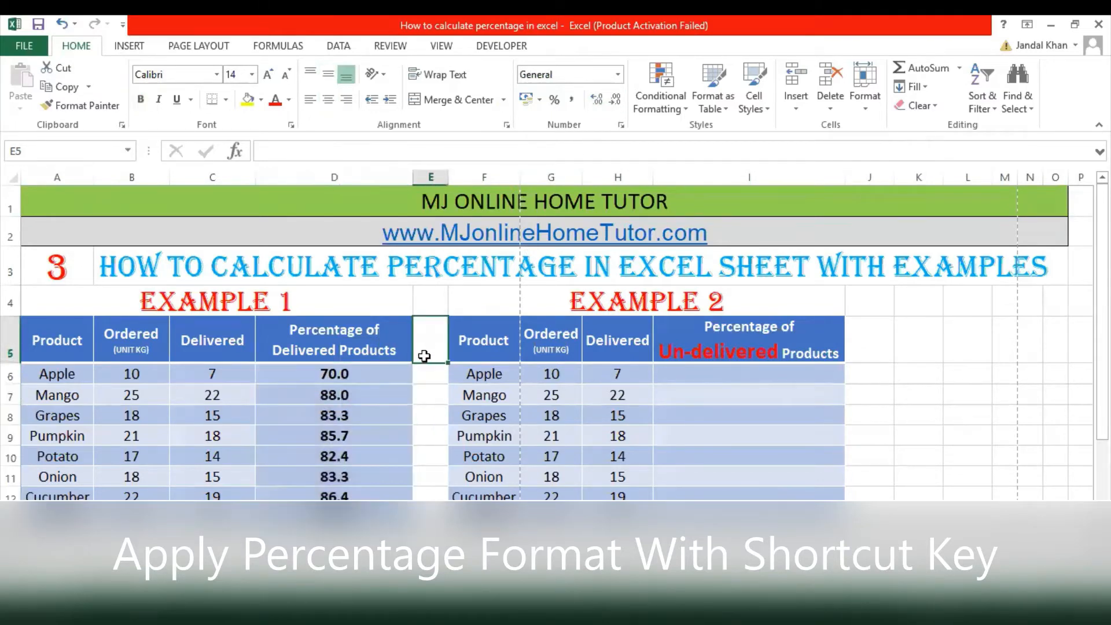
# - Try replacing the *100 in the D6 formula with a percent sign, as =(C6/B6)%, and undo the change
pyautogui.click(387, 375)
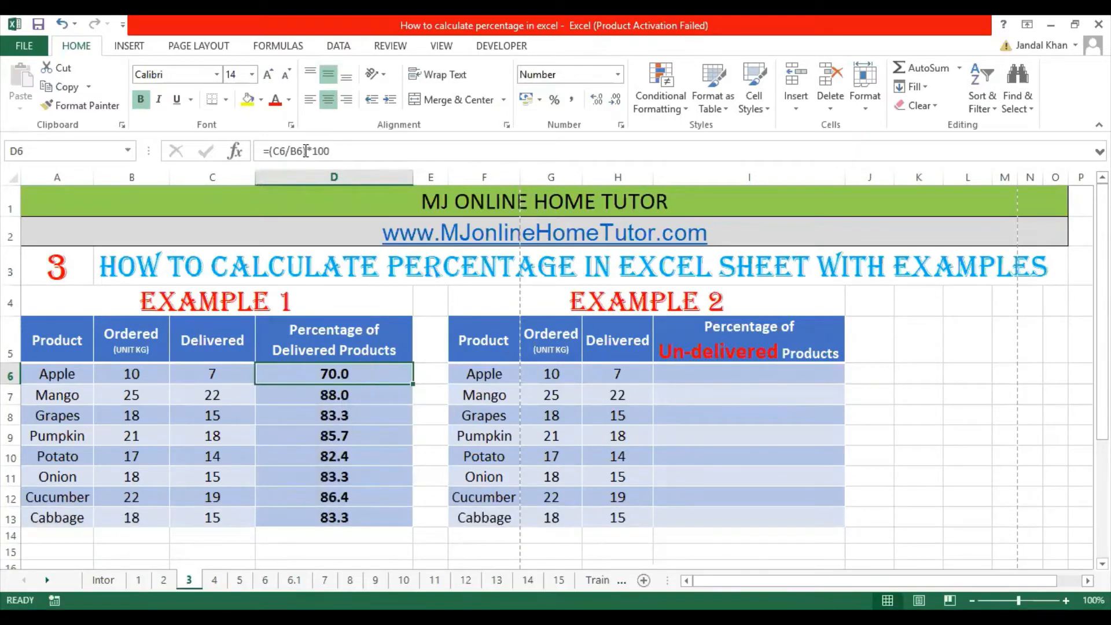
pyautogui.moveTo(306, 151); pyautogui.dragTo(433, 151)
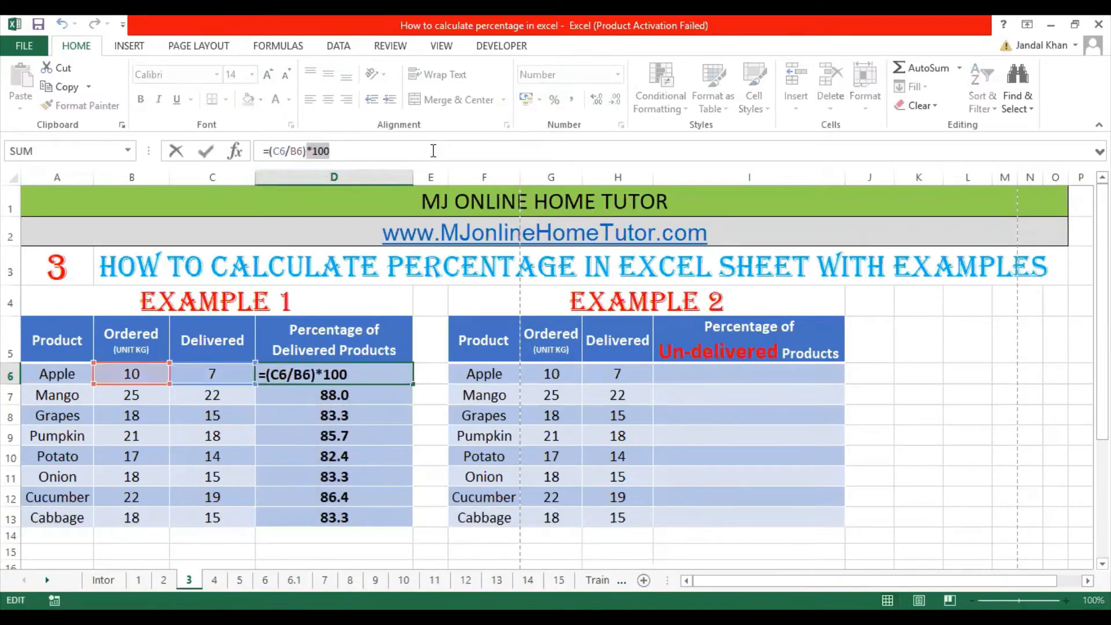
pyautogui.press('BackSpace')
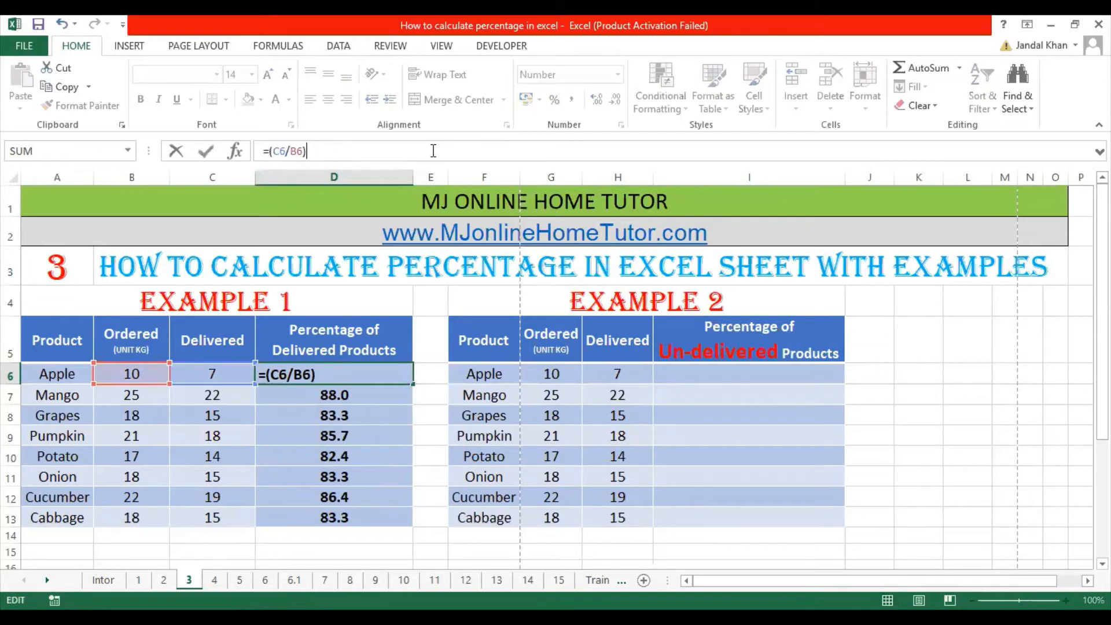
pyautogui.write('%')
pyautogui.press('Return')
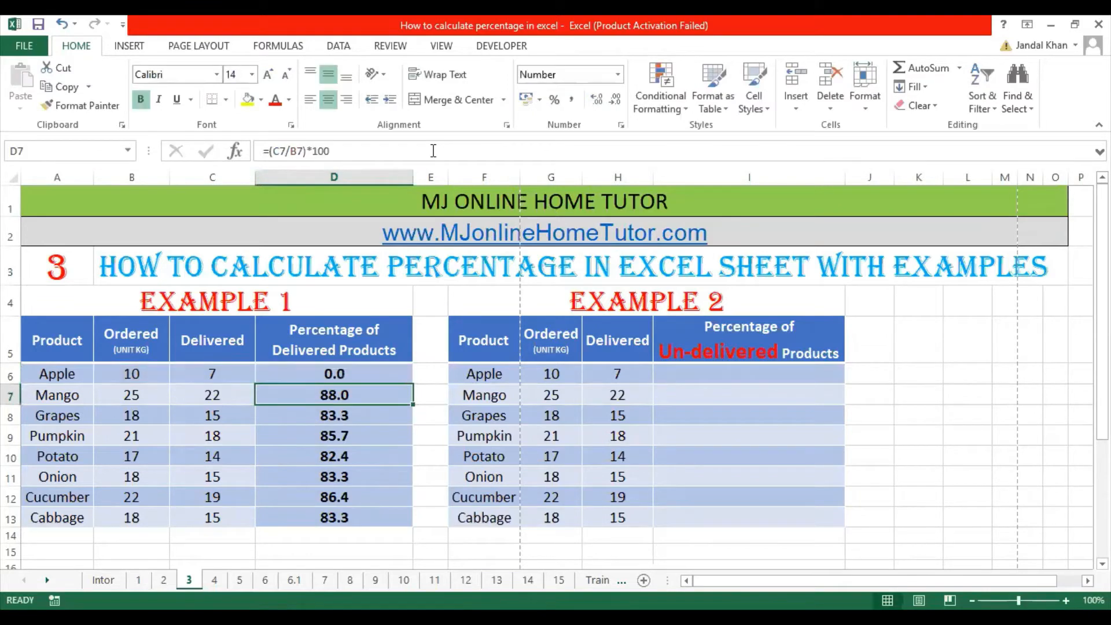
pyautogui.hotkey('ctrl', 'z')
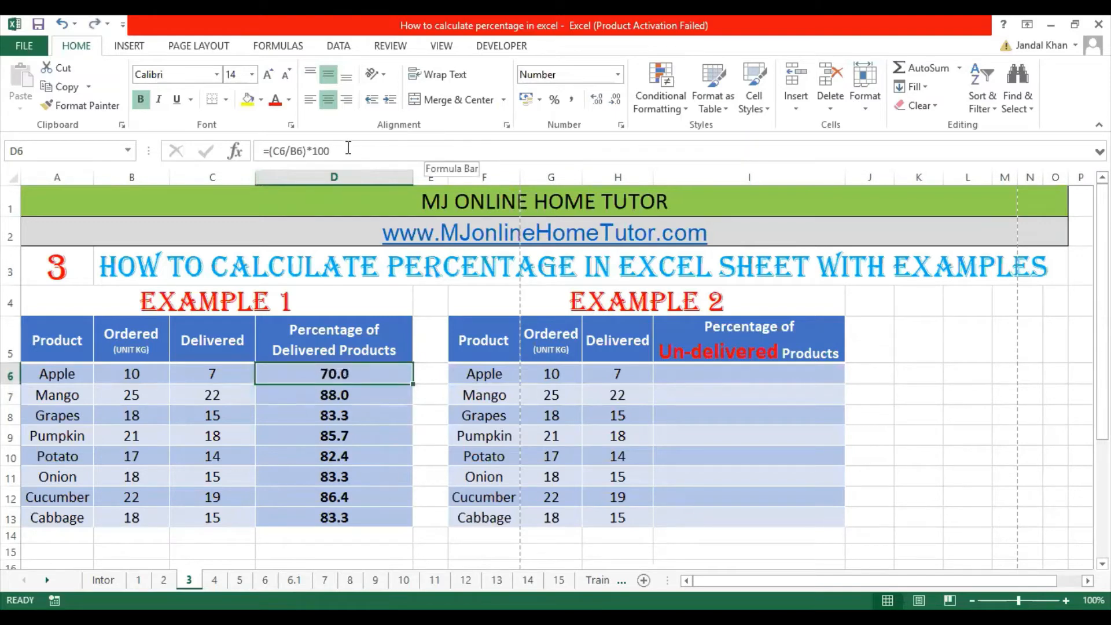
# - Try replacing the 100 in the D6 formula with a percent sign, as =(C6/B6)*%, and cancel the edit
pyautogui.moveTo(313, 151); pyautogui.dragTo(390, 151)
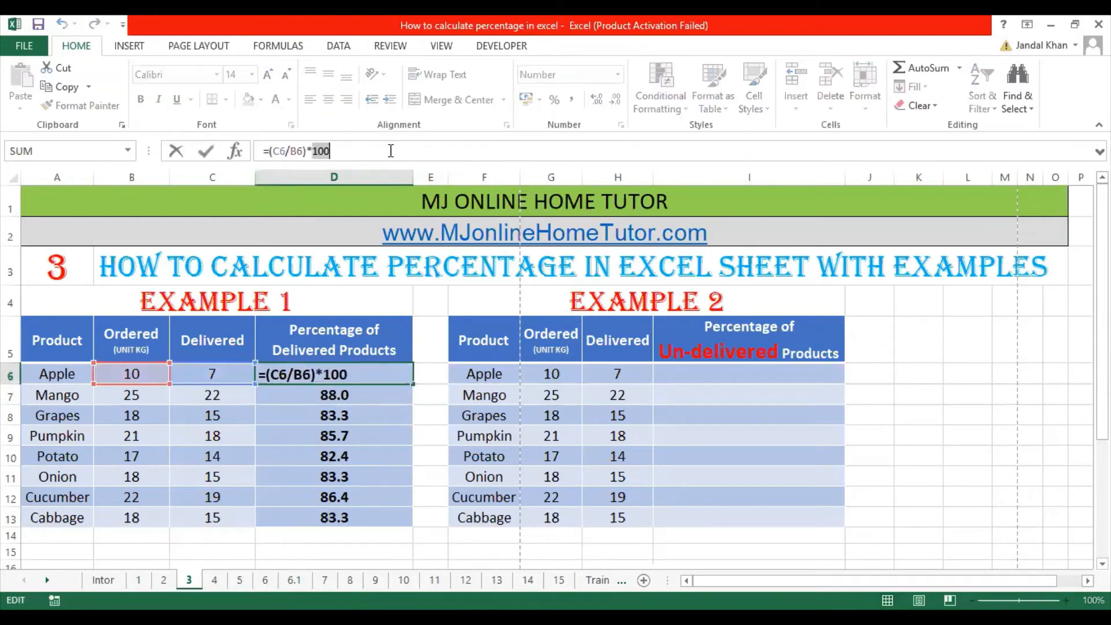
pyautogui.write('%')
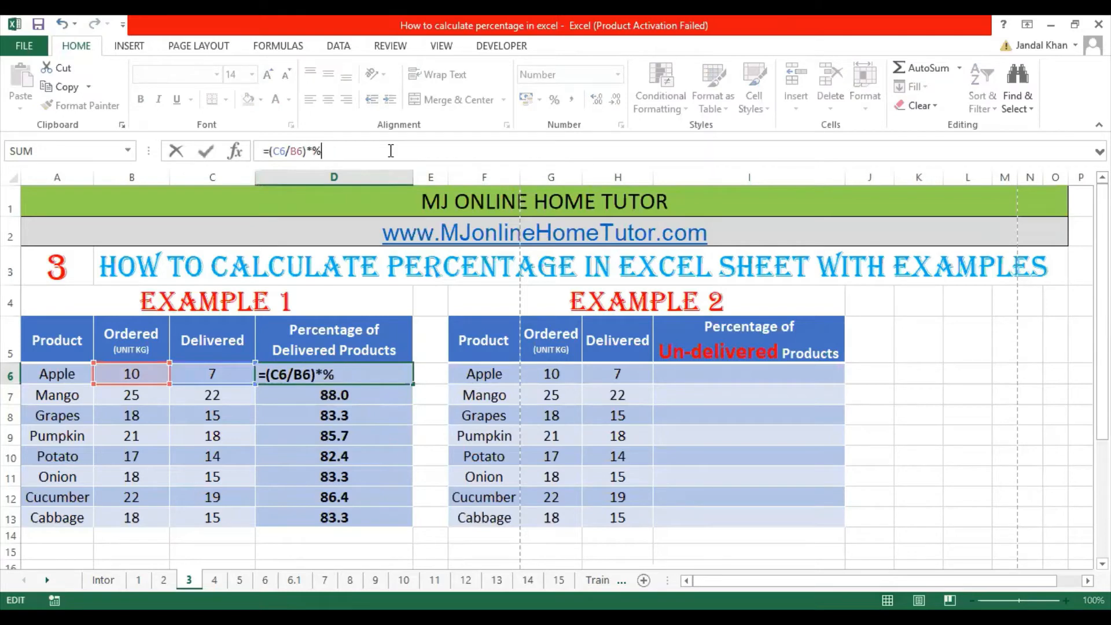
pyautogui.press('Return')
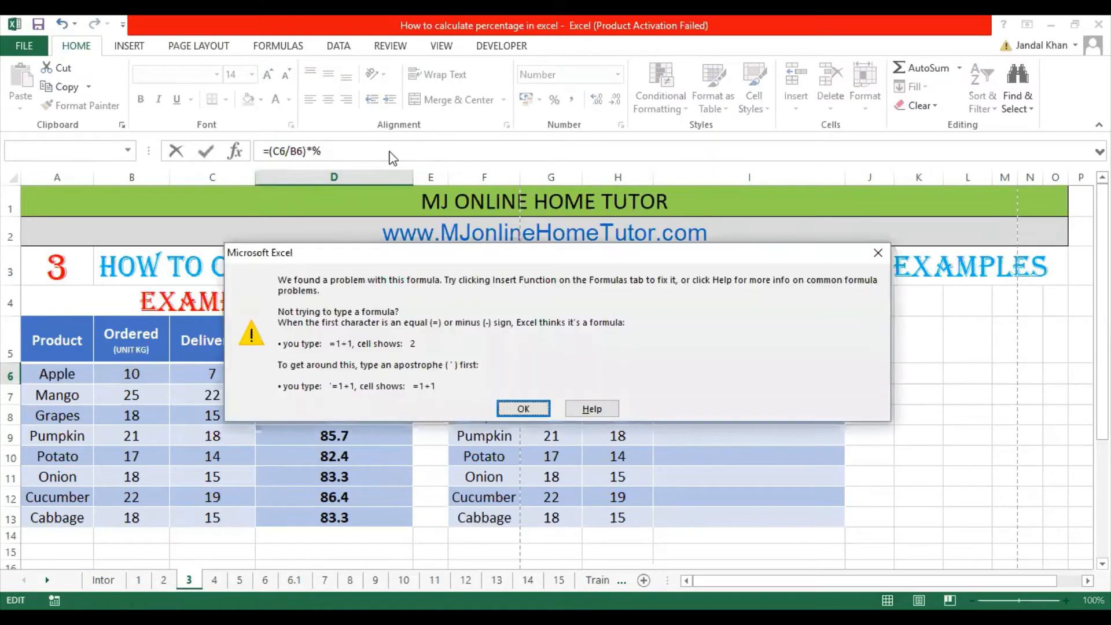
pyautogui.click(523, 408)
pyautogui.press('Escape')
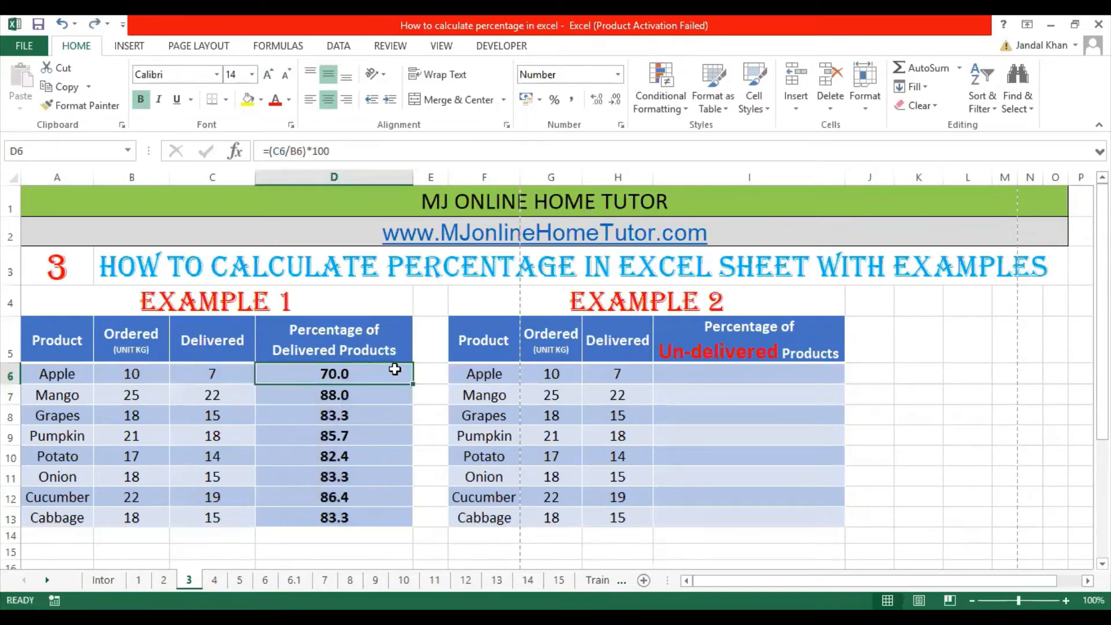
# - Remove the *100 from Example 1's formula in D6 so it reads =(C6/B6)
pyautogui.moveTo(380, 376); pyautogui.dragTo(368, 517)
pyautogui.click(372, 380)
pyautogui.click(310, 151)
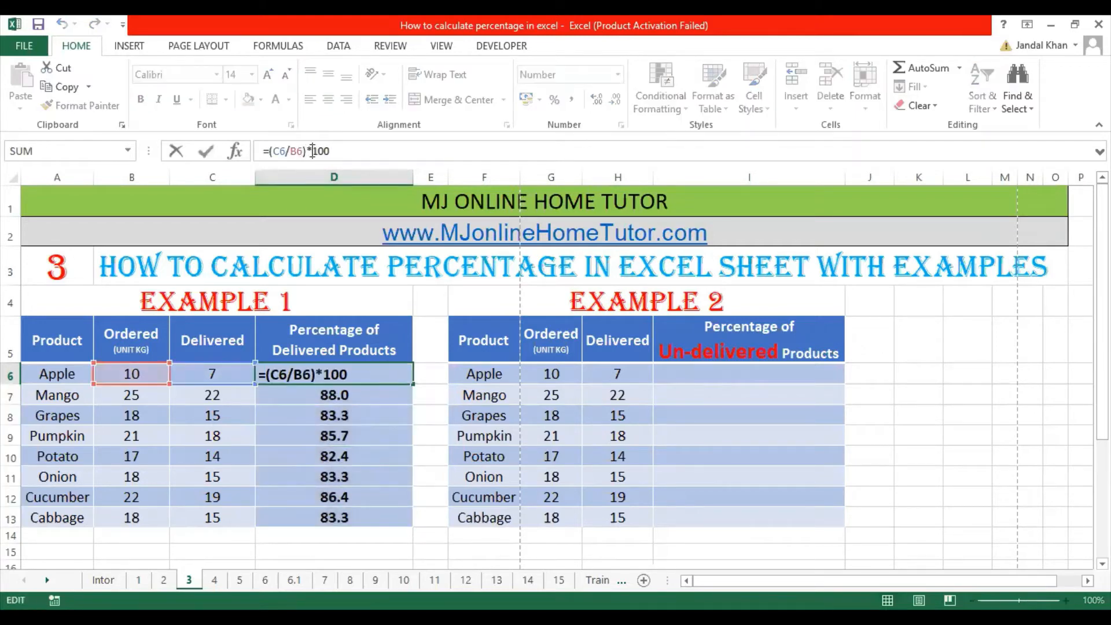
pyautogui.moveTo(307, 151); pyautogui.dragTo(384, 152)
pyautogui.press('BackSpace')
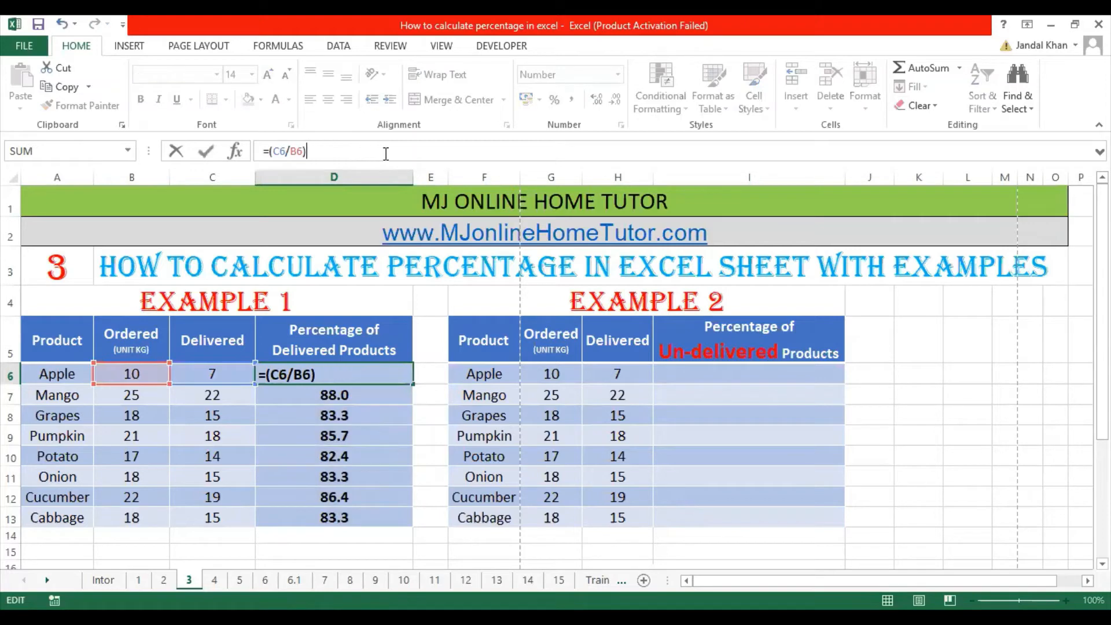
pyautogui.press('Return')
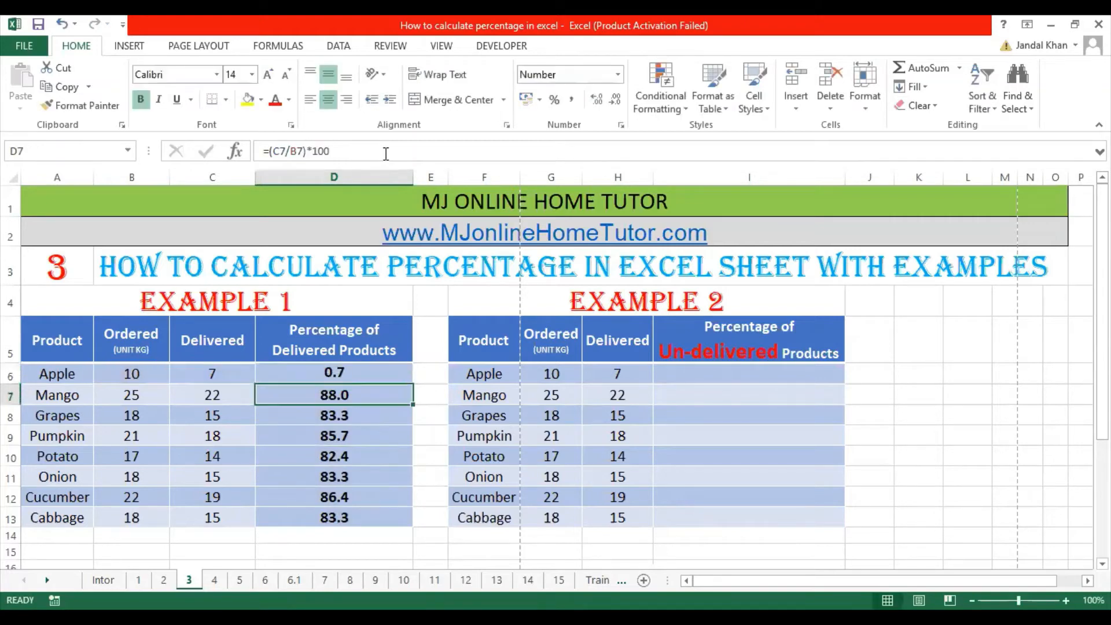
# - Apply the percentage format to D6 and fill the cell down to D13
pyautogui.click(396, 370)
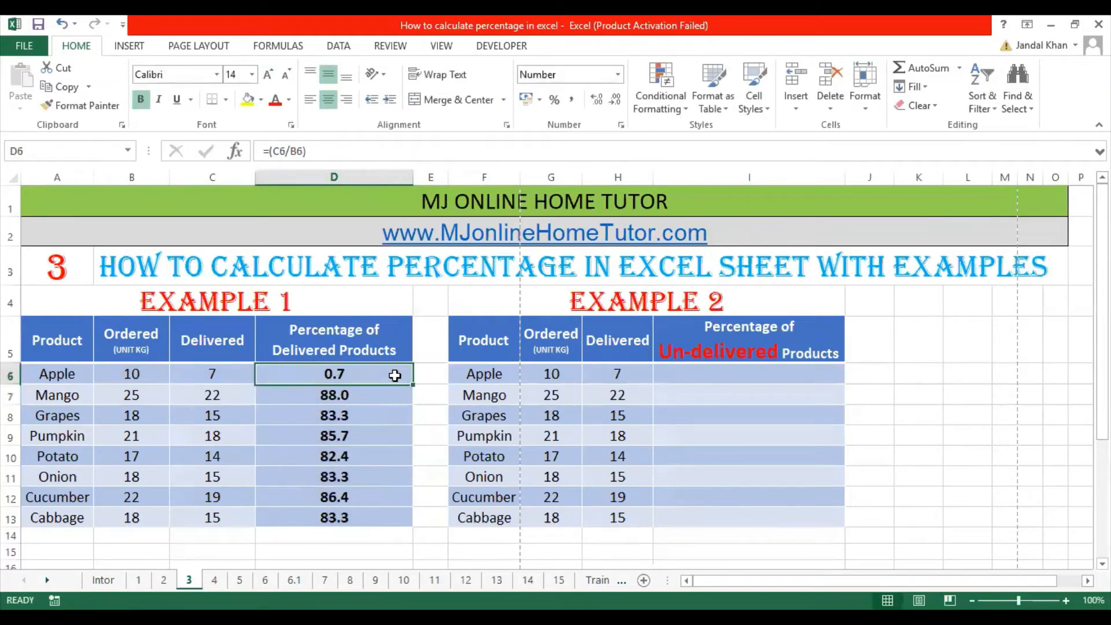
pyautogui.click(557, 101)
pyautogui.moveTo(413, 384); pyautogui.dragTo(412, 525)
pyautogui.click(404, 437)
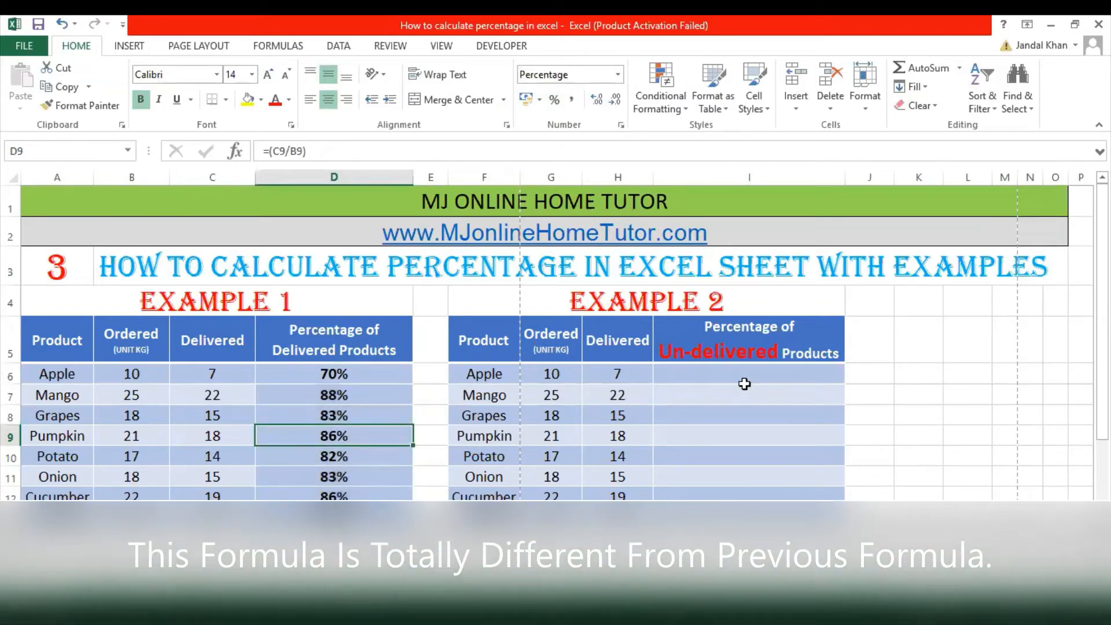
# - Enter =H6/G6 in Example 2's first un-delivered cell, I6, and format the cell as a percentage
pyautogui.click(744, 382)
pyautogui.write('=')
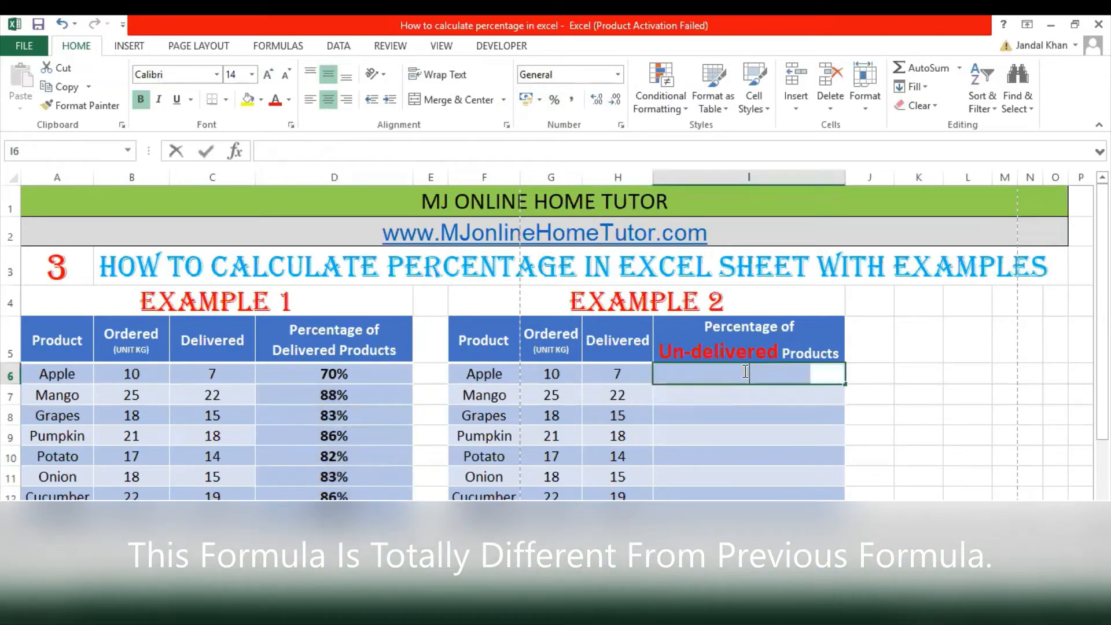
pyautogui.press('Left')
pyautogui.write('/')
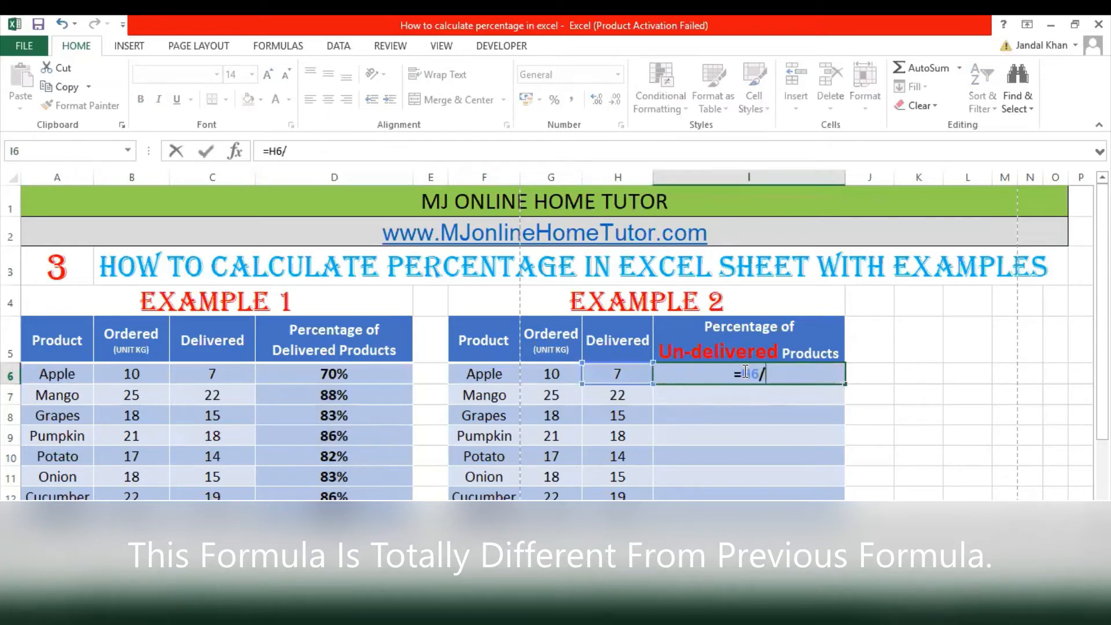
pyautogui.press('Left')
pyautogui.press('Left')
pyautogui.press('Return')
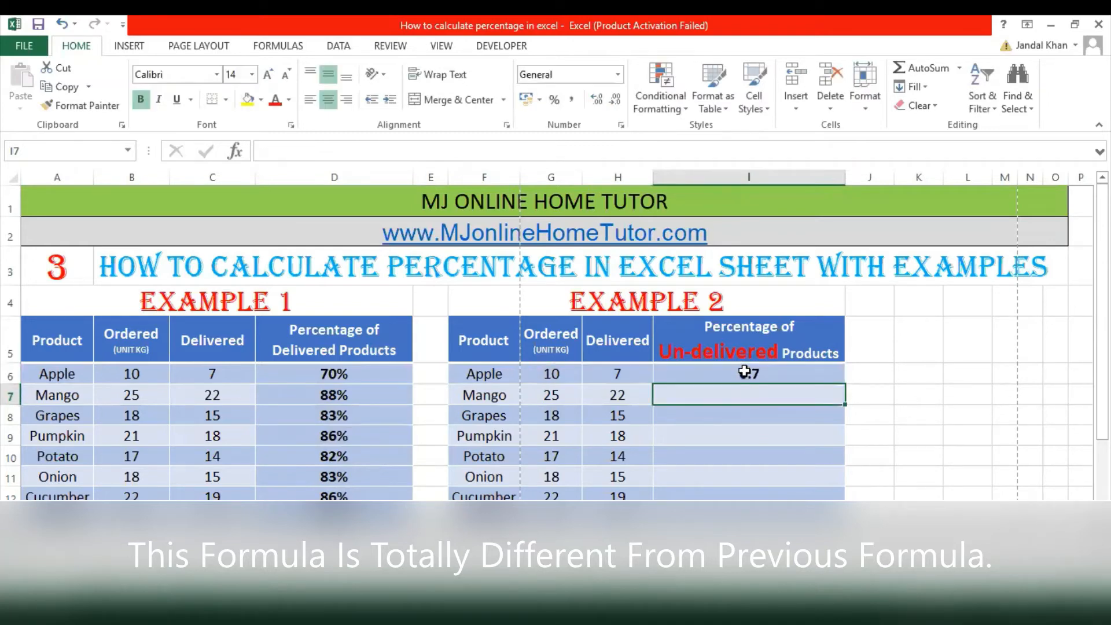
pyautogui.click(744, 373)
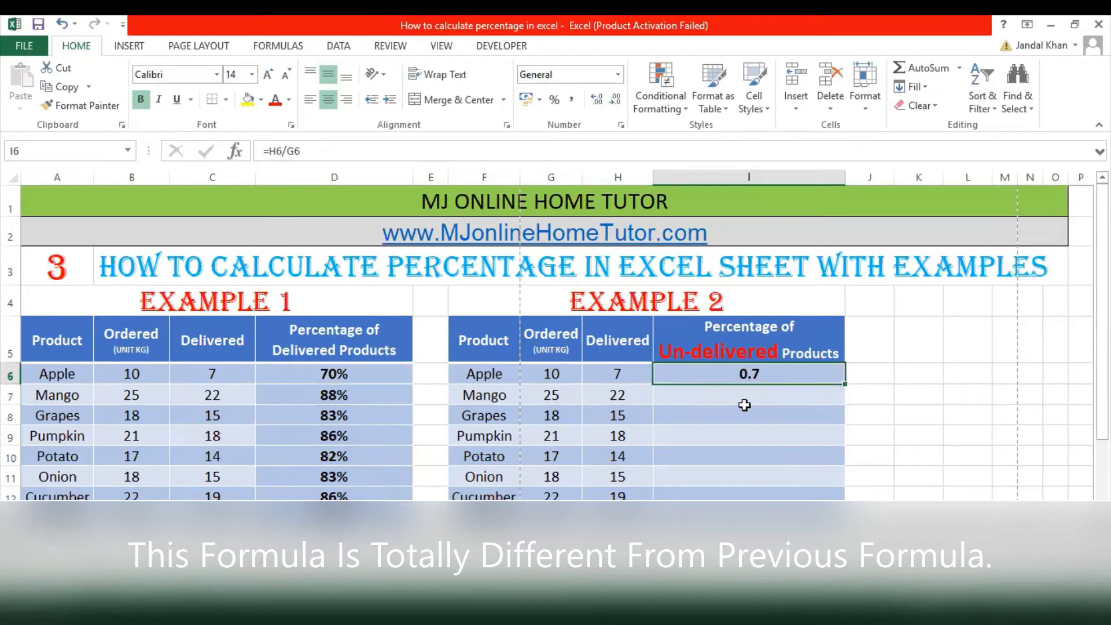
pyautogui.hotkey('ctrl', 'shift', '5')
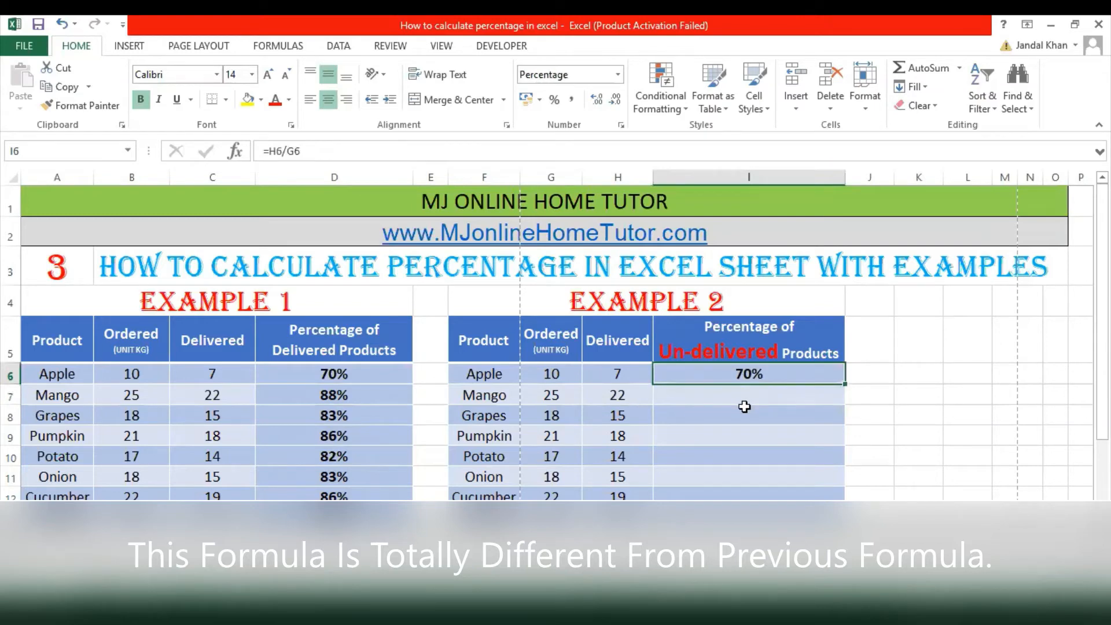
# - Replace the formula in I6 with =G6/H6, dividing the ordered quantity by the delivered quantity
pyautogui.doubleClick(755, 376)
pyautogui.press('BackSpace')
pyautogui.press('BackSpace')
pyautogui.press('BackSpace')
pyautogui.press('BackSpace')
pyautogui.press('BackSpace')
pyautogui.press('BackSpace')
pyautogui.write('=')
pyautogui.press('Left')
pyautogui.press('Left')
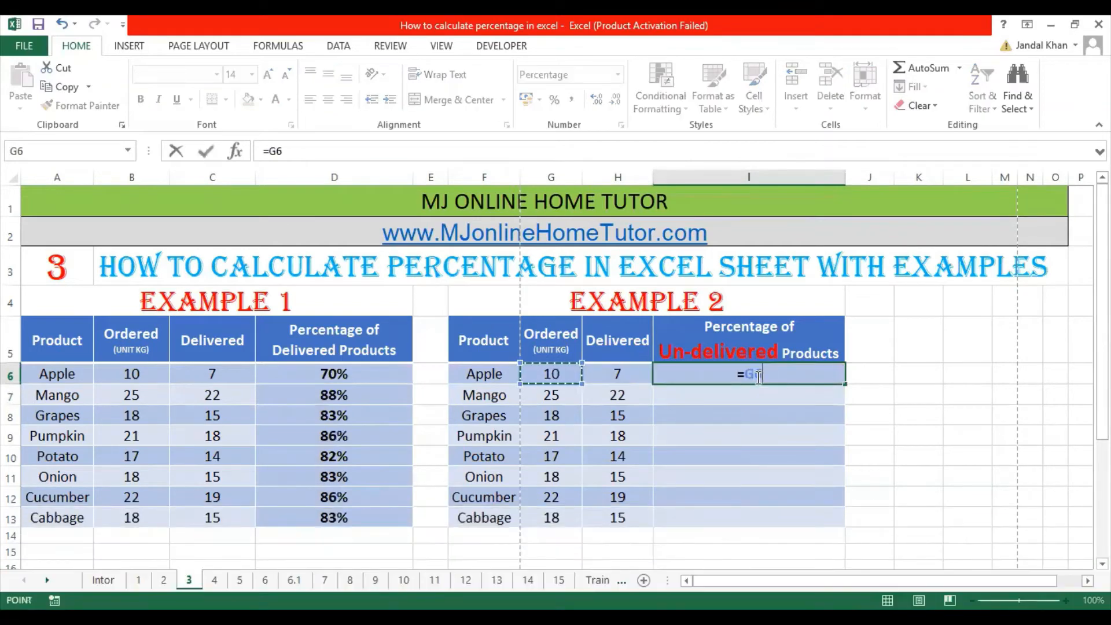
pyautogui.write('/')
pyautogui.press('Left')
pyautogui.press('Left')
pyautogui.press('Right')
pyautogui.press('Return')
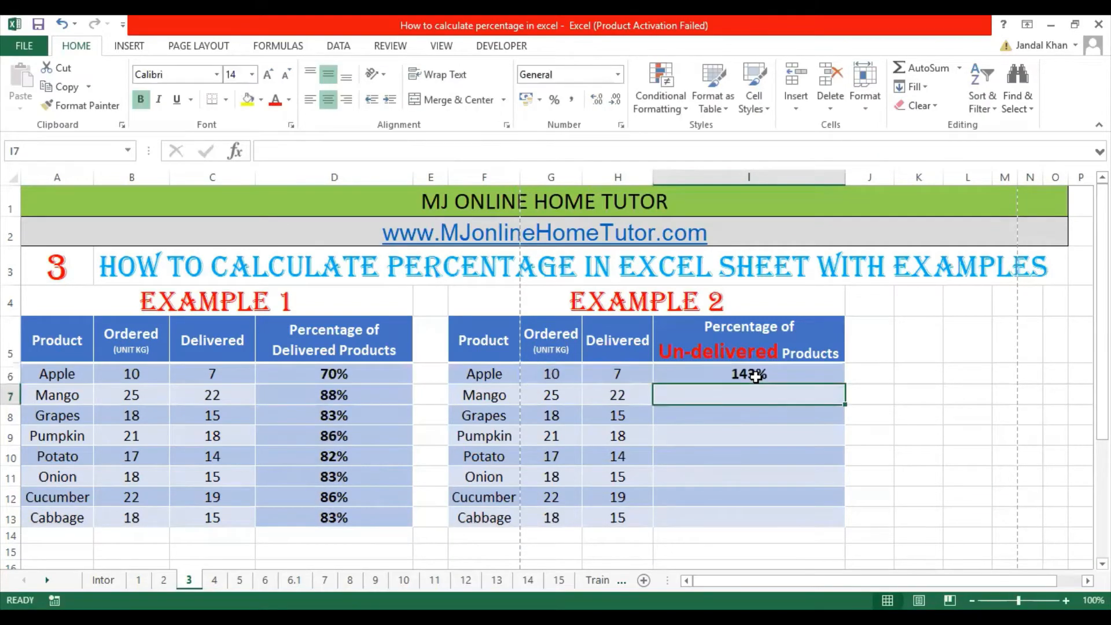
# - Clear the formula from Example 2's cell I6
pyautogui.press('Up')
pyautogui.click(888, 376)
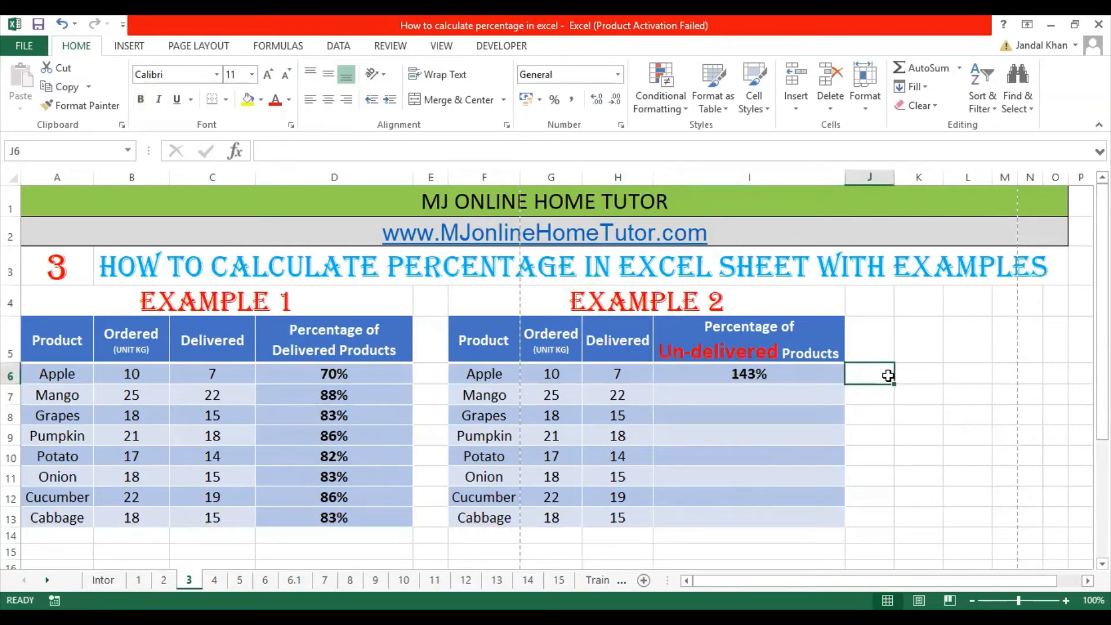
pyautogui.click(796, 374)
pyautogui.press('Delete')
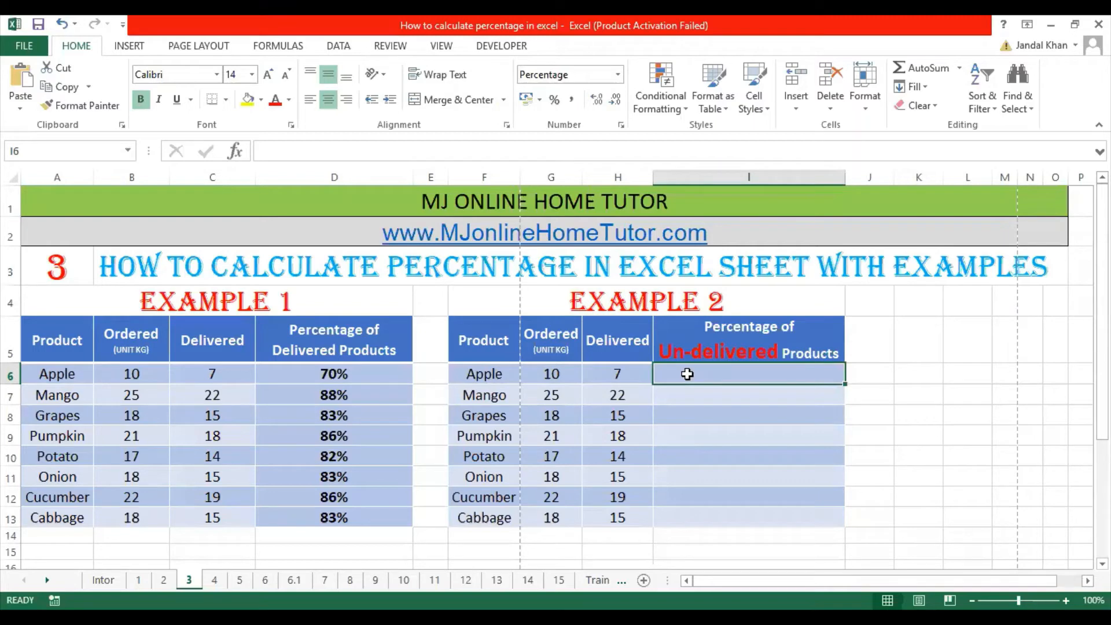
# - Enter =(G6-H6)/G6 in I6 to calculate the un-delivered percentage for Apple
pyautogui.write('=')
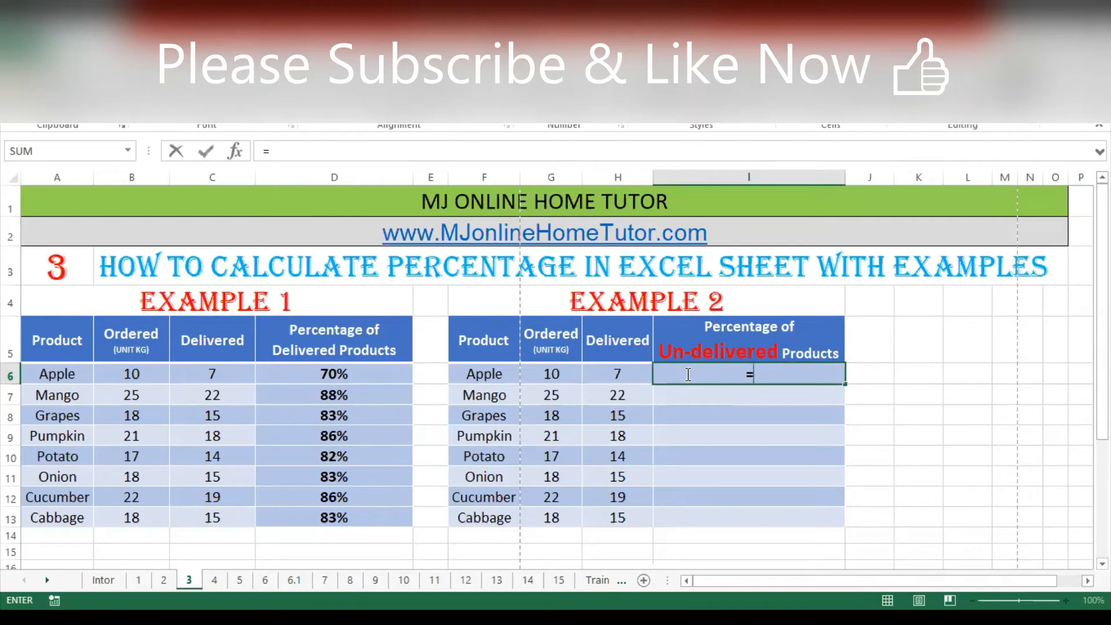
pyautogui.write('(')
pyautogui.press('Left')
pyautogui.press('Left')
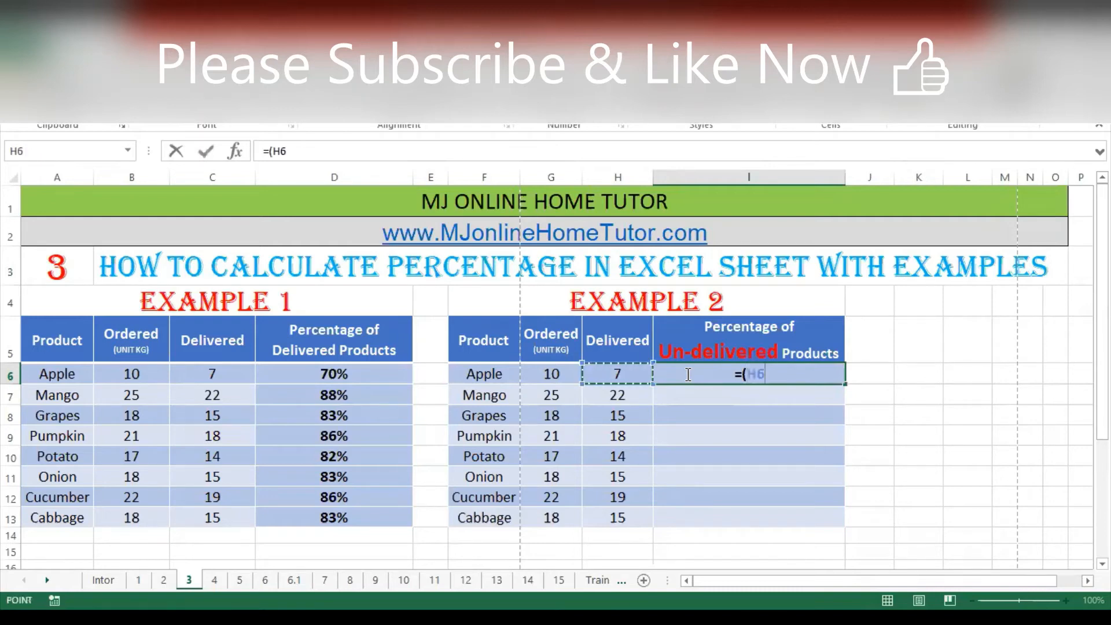
pyautogui.write('-')
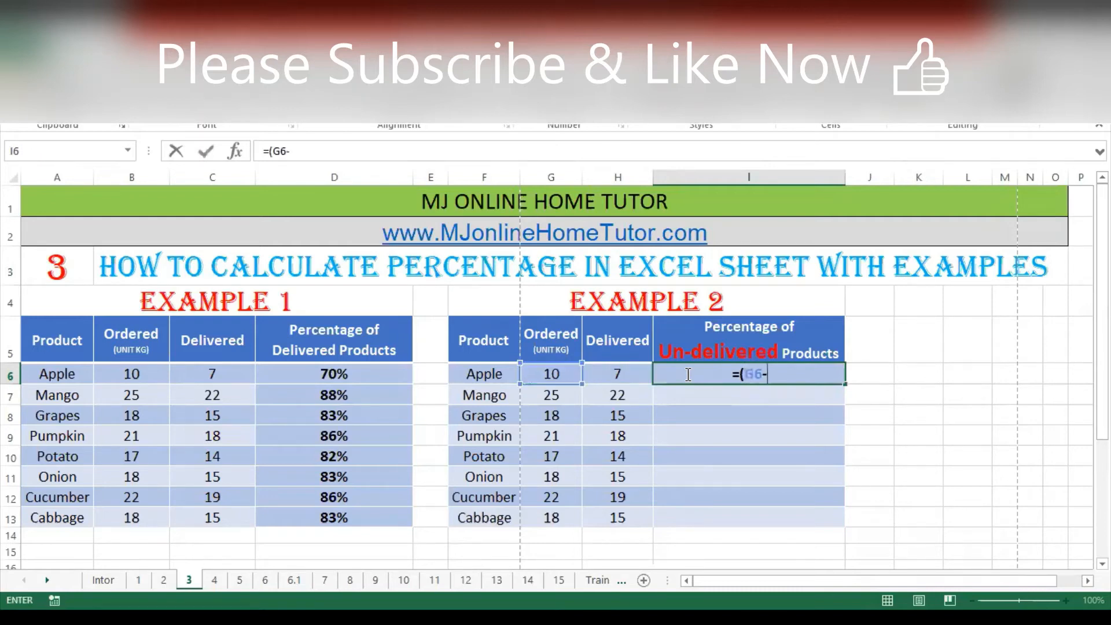
pyautogui.press('Left')
pyautogui.press('Left')
pyautogui.press('Right')
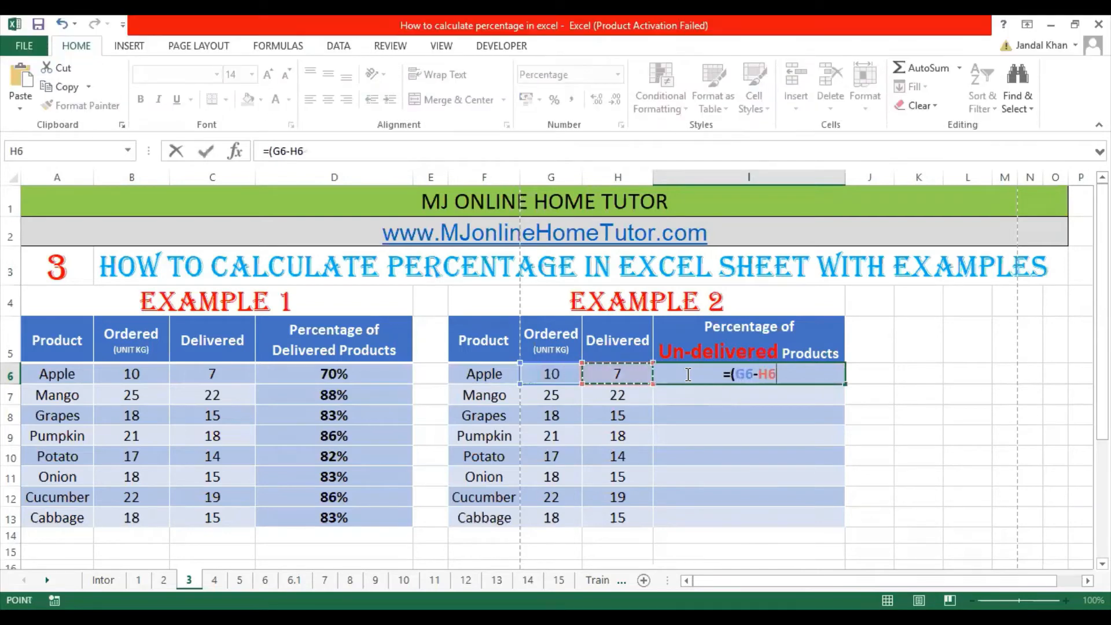
pyautogui.write(')/')
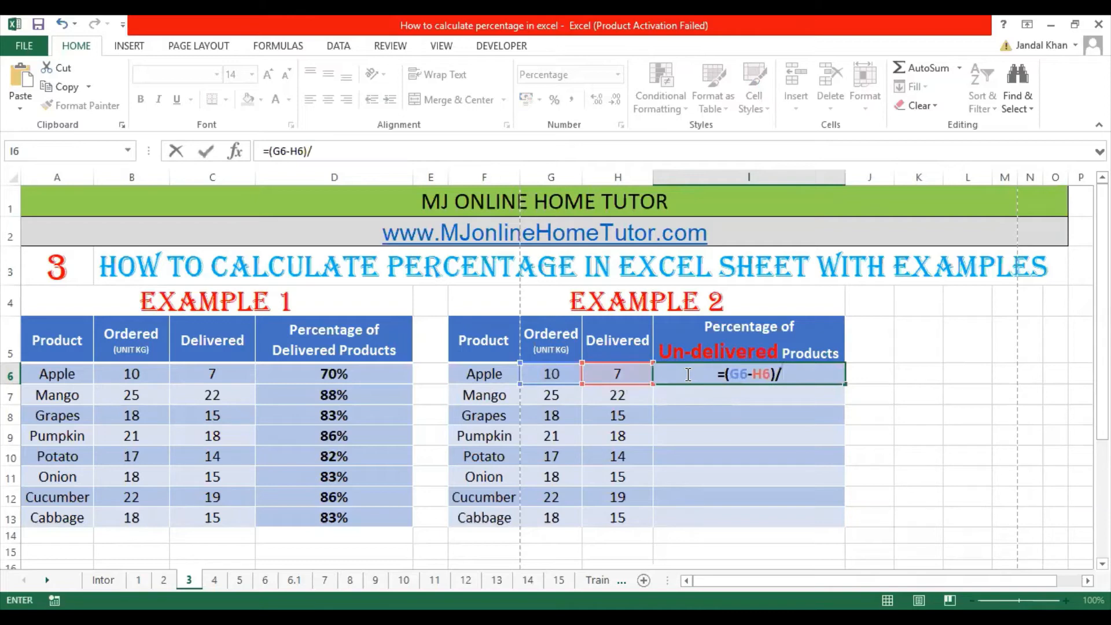
pyautogui.press('Left')
pyautogui.press('Left')
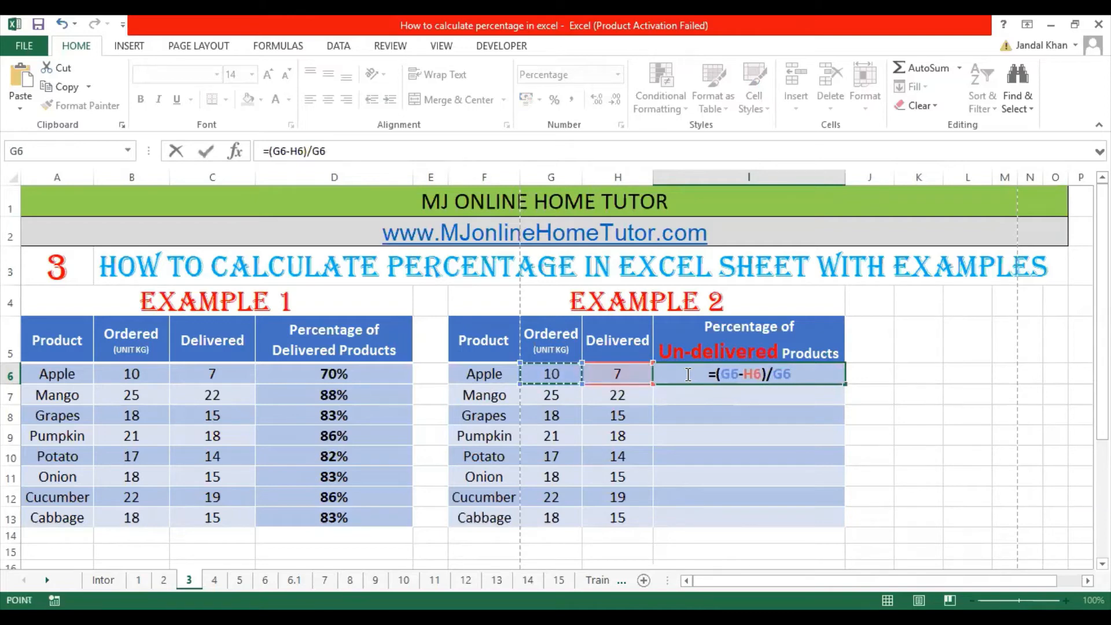
pyautogui.press('Return')
pyautogui.click(687, 374)
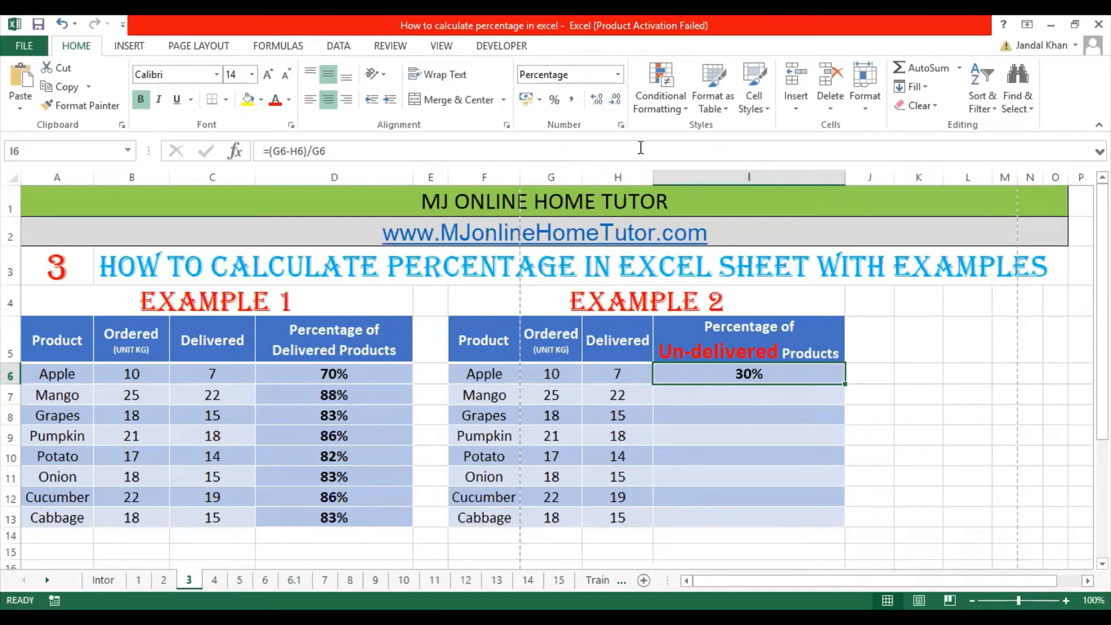
# - Set I6 to the General format and change its formula to =((G6-H6)/G6)*100
pyautogui.click(618, 75)
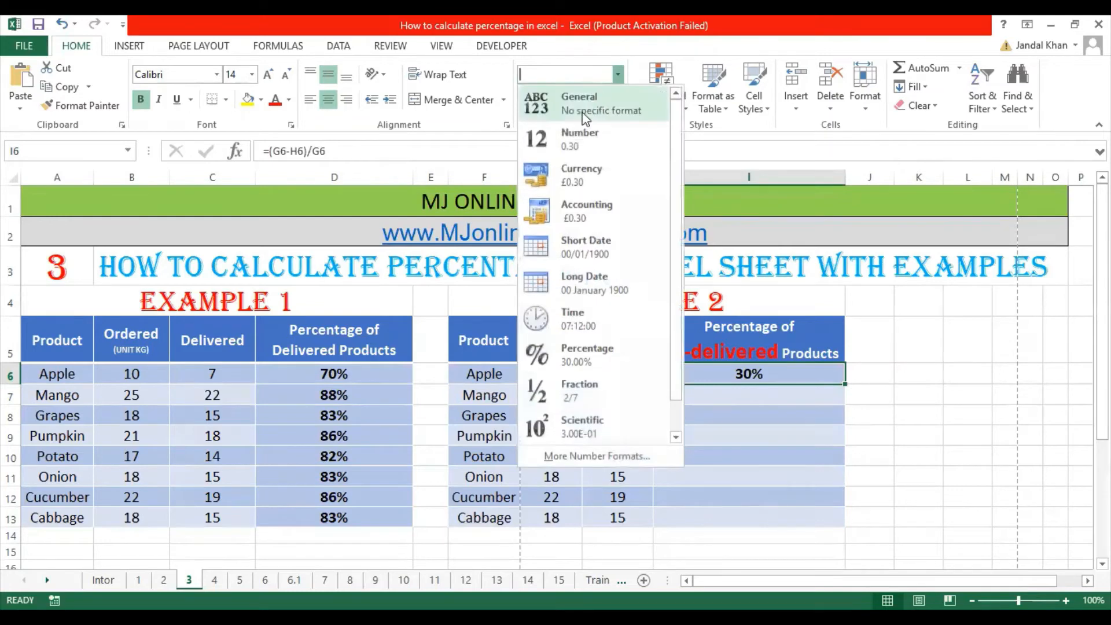
pyautogui.click(578, 115)
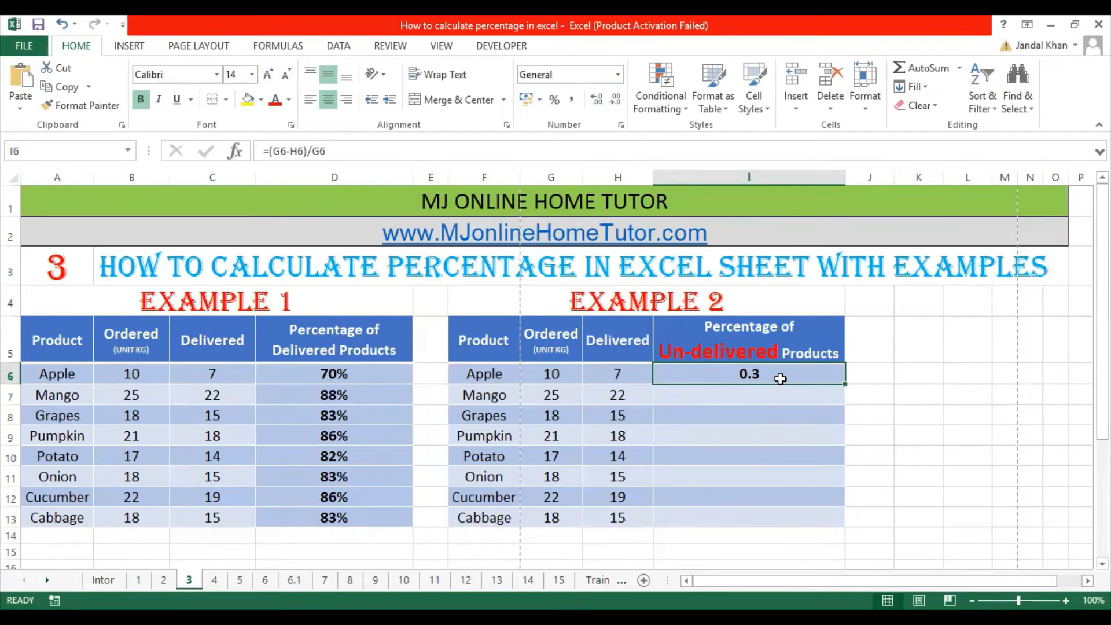
pyautogui.click(274, 152)
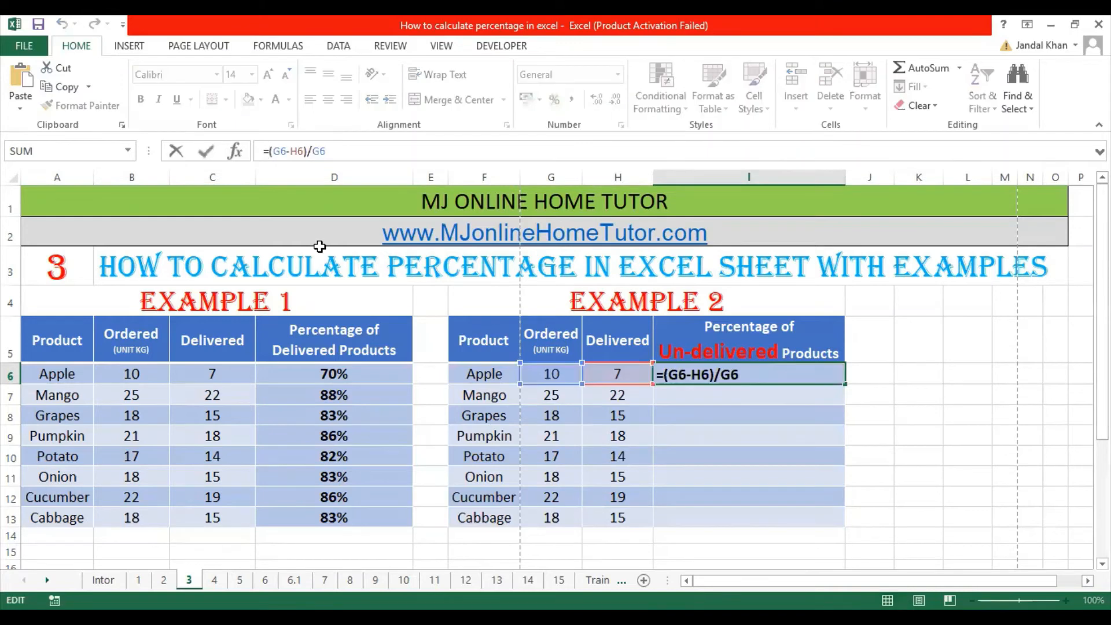
pyautogui.write('(')
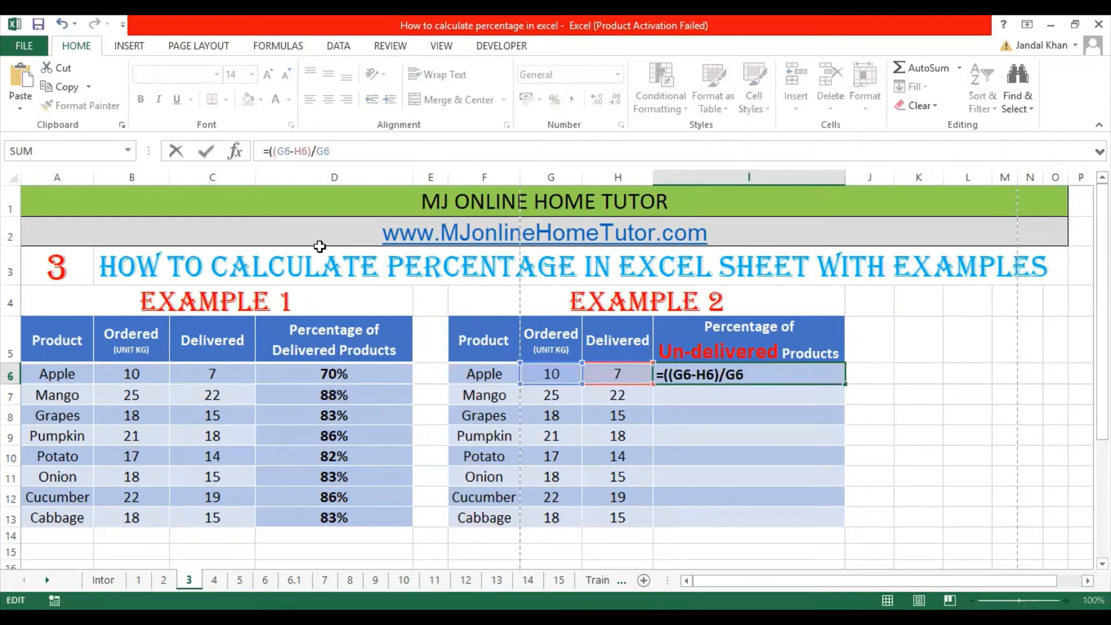
pyautogui.write(')*100')
pyautogui.press('Return')
pyautogui.press('Up')
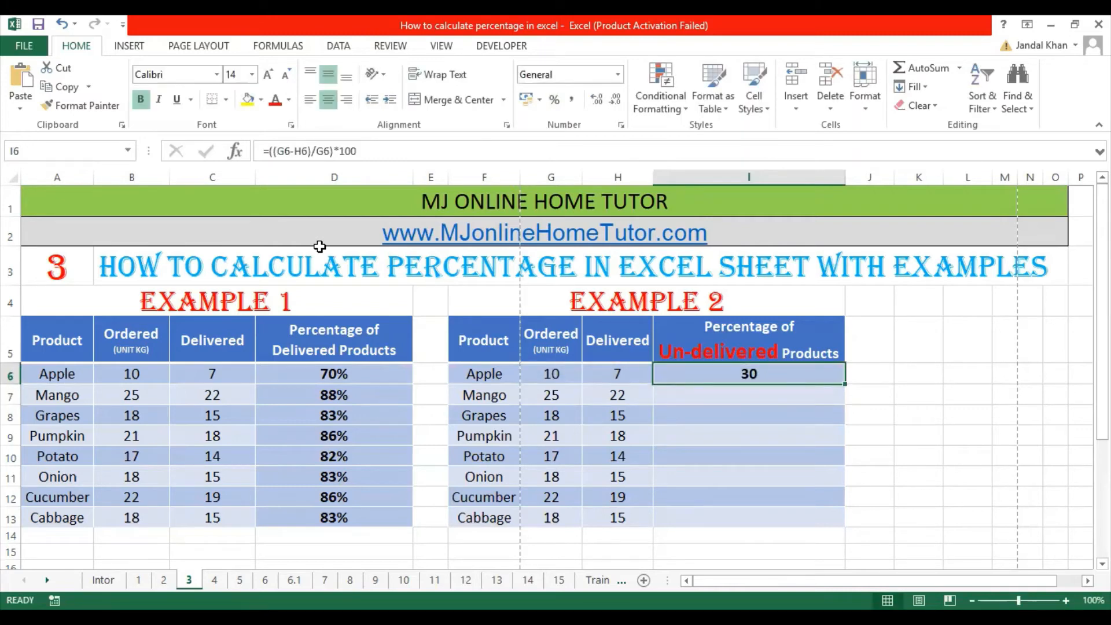
# - Fill I6 down to I13 using the percentage-formatted formula =(G6-H6)/G6, and check several rows against their ordered and delivered quantities
pyautogui.moveTo(845, 383); pyautogui.dragTo(847, 523)
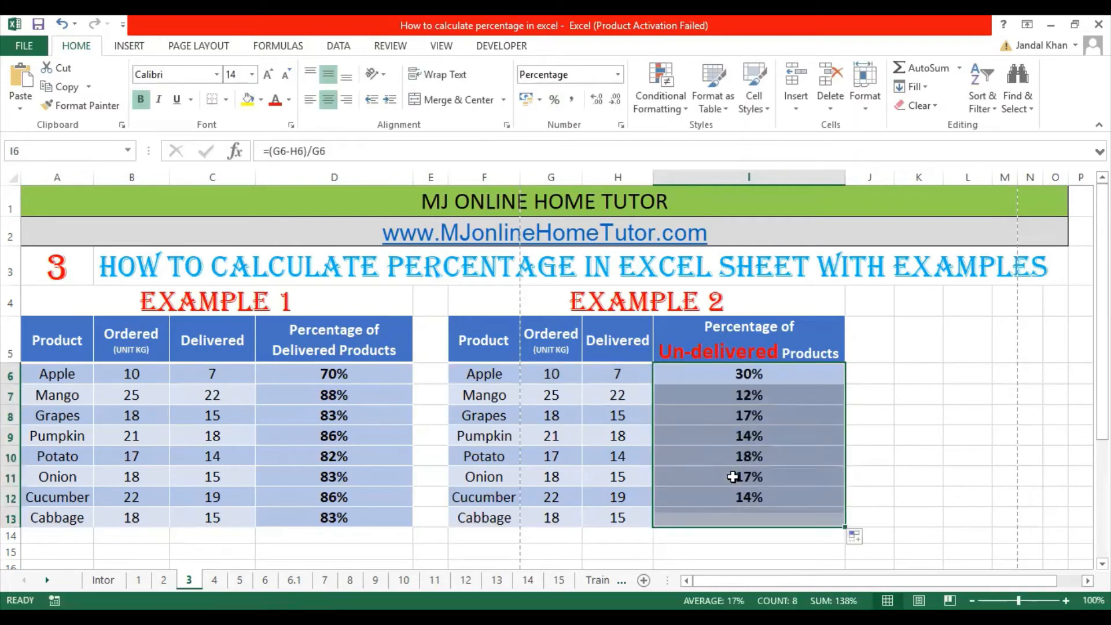
pyautogui.click(679, 470)
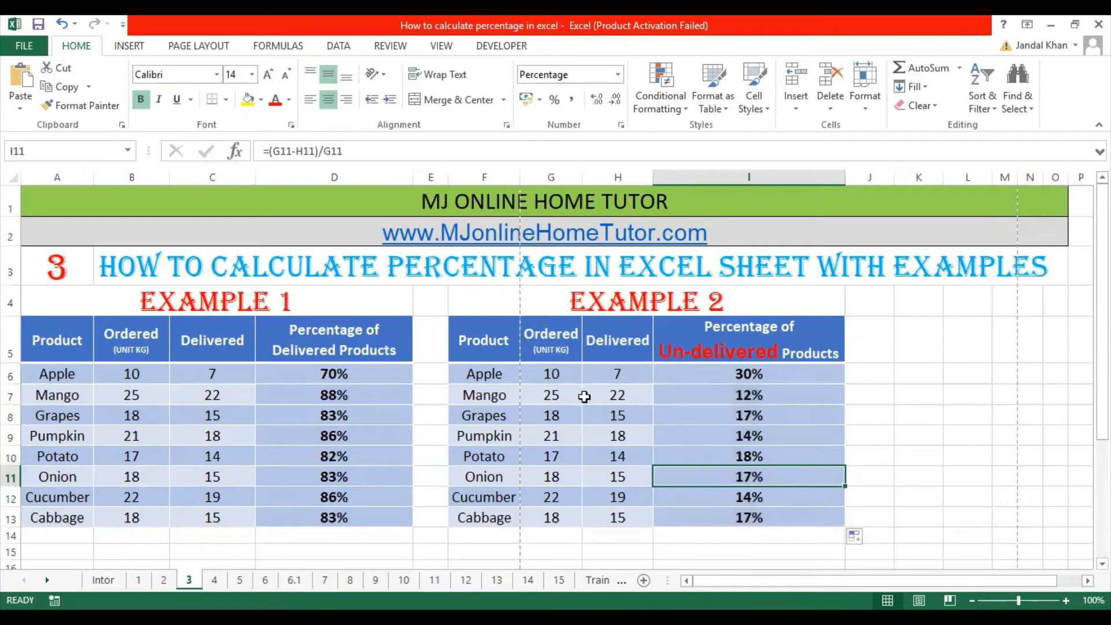
pyautogui.click(556, 376)
pyautogui.click(728, 375)
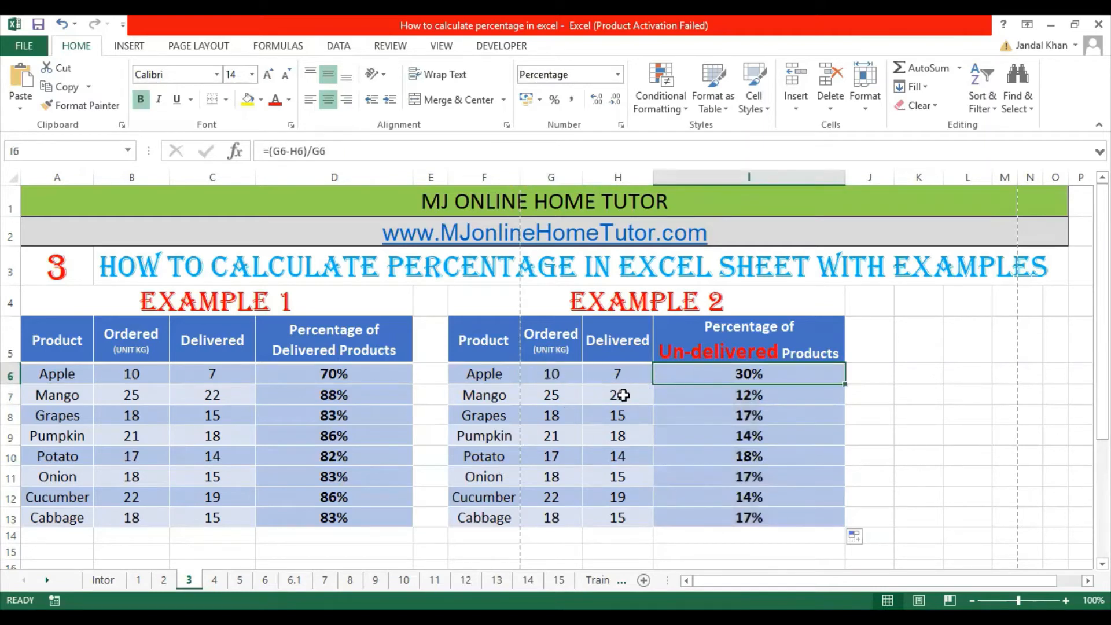
pyautogui.click(703, 395)
pyautogui.click(634, 419)
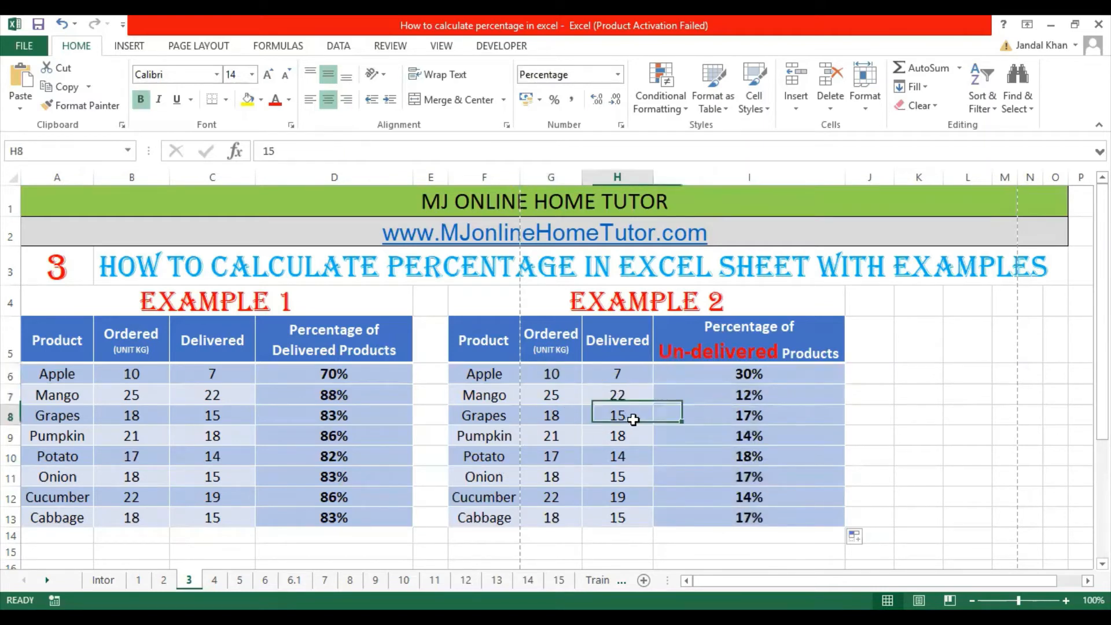
pyautogui.click(694, 417)
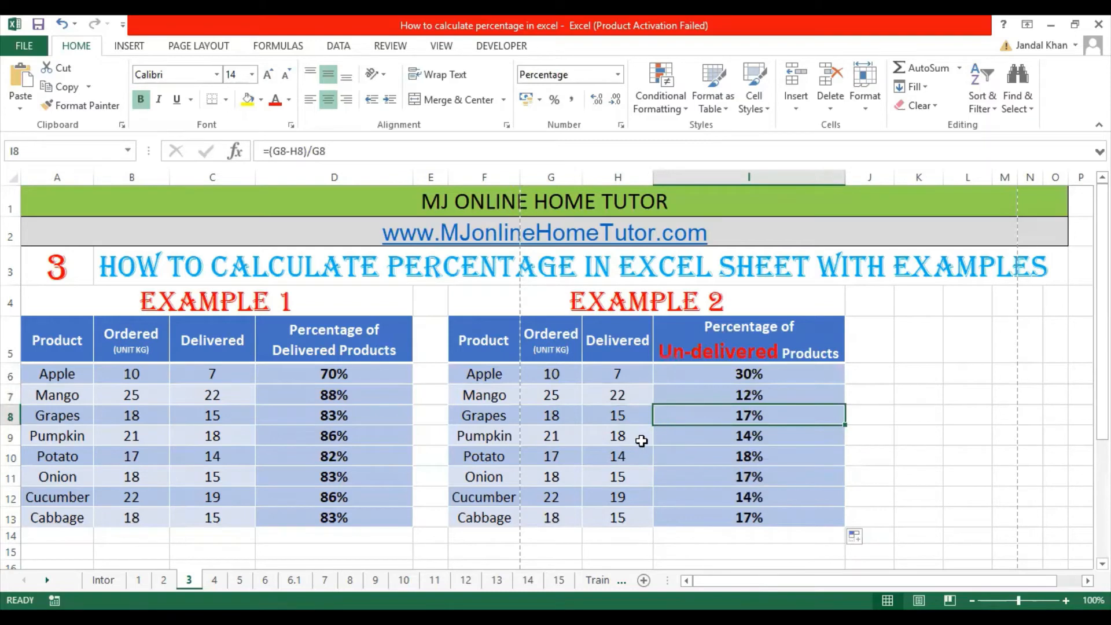
# - Check Pumpkin's un-delivered percentage in Example 2 and the delivered percentages for Apple through Potato in Example 1 against their quantities
pyautogui.click(639, 437)
pyautogui.click(673, 443)
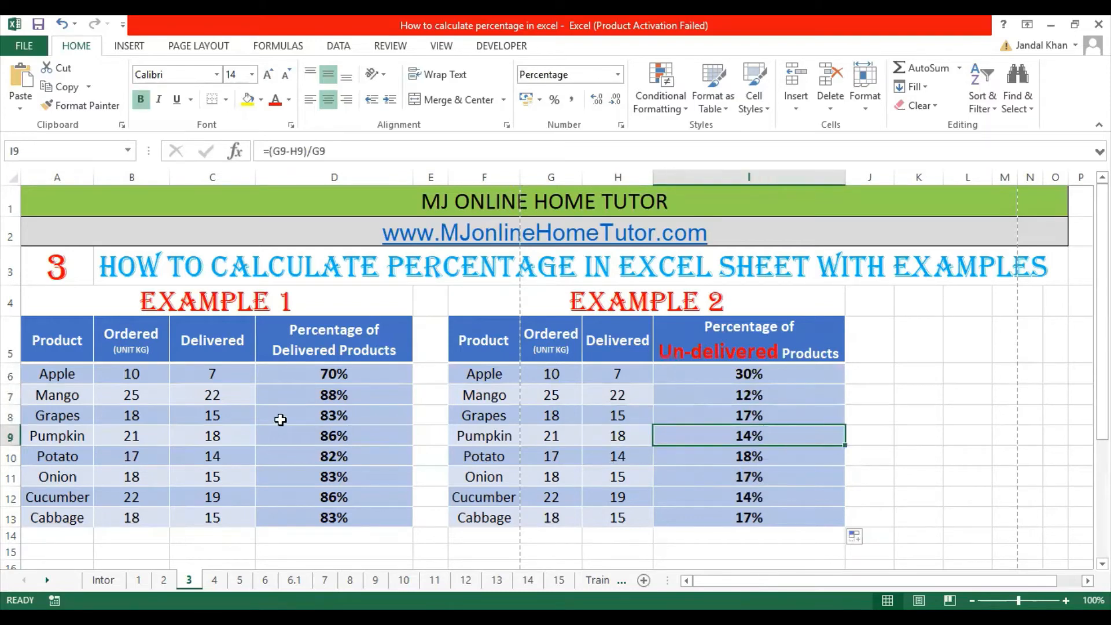
pyautogui.click(222, 392)
pyautogui.click(282, 376)
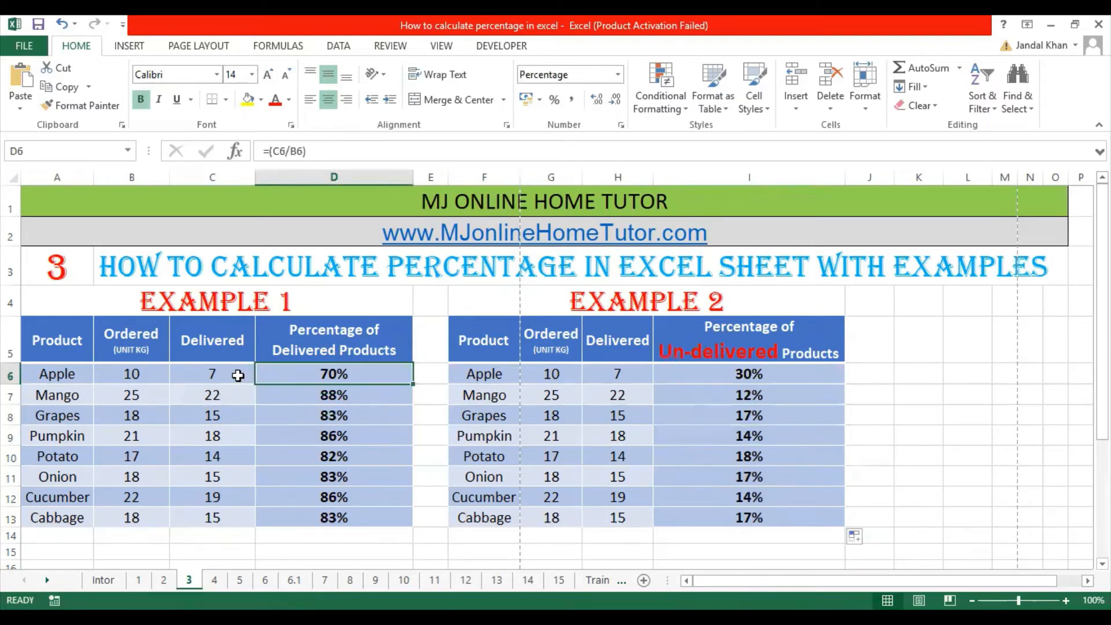
pyautogui.click(220, 395)
pyautogui.click(297, 393)
pyautogui.click(250, 431)
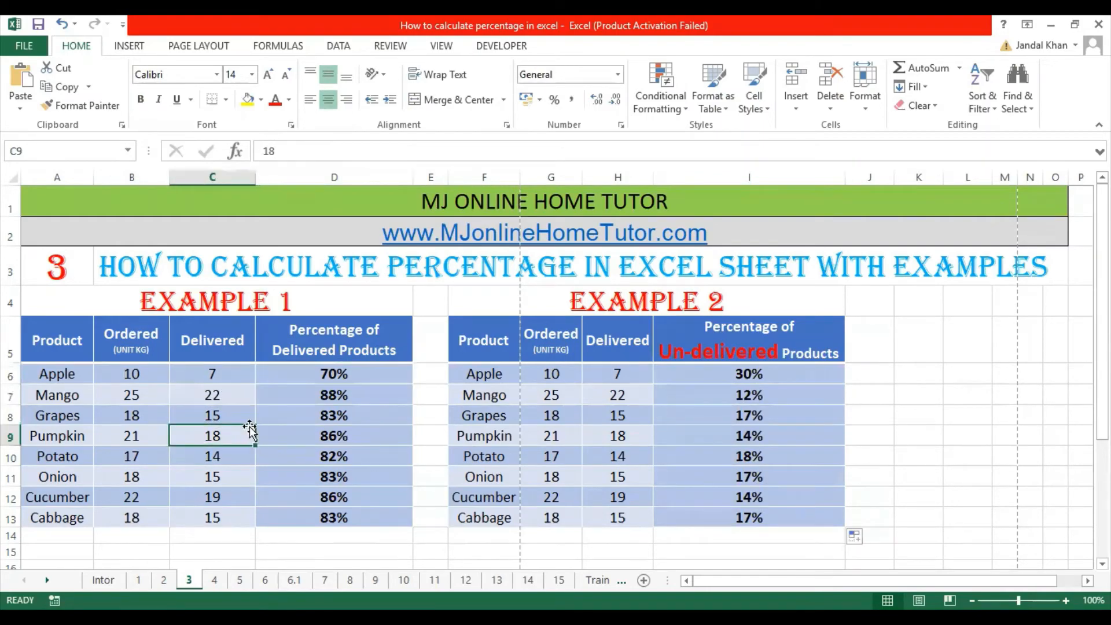
pyautogui.click(285, 432)
pyautogui.click(241, 452)
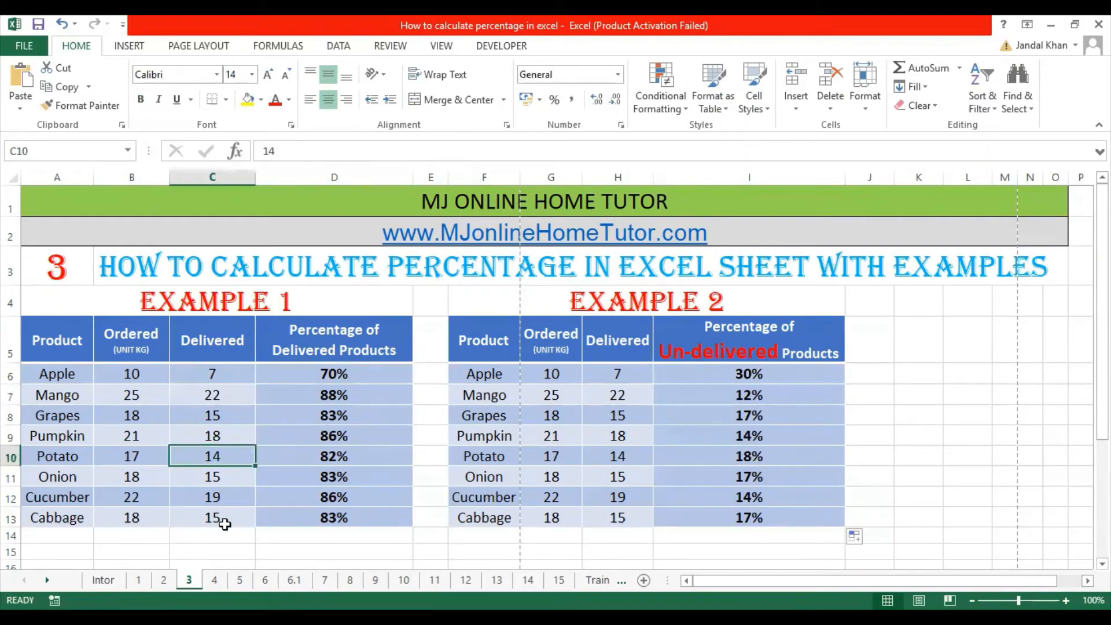
# - Go to the Intor sheet and look over its list of percentage topics
pyautogui.hotkey('ctrl', 'pageup')
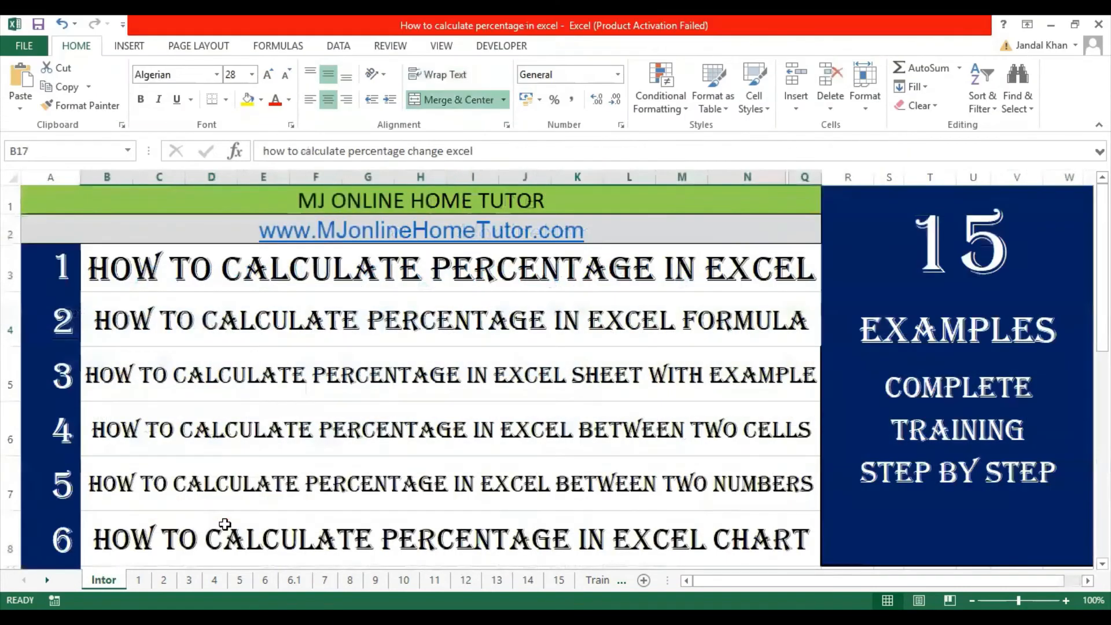
pyautogui.scroll(-4, 289, 373)
pyautogui.scroll(4, 289, 373)
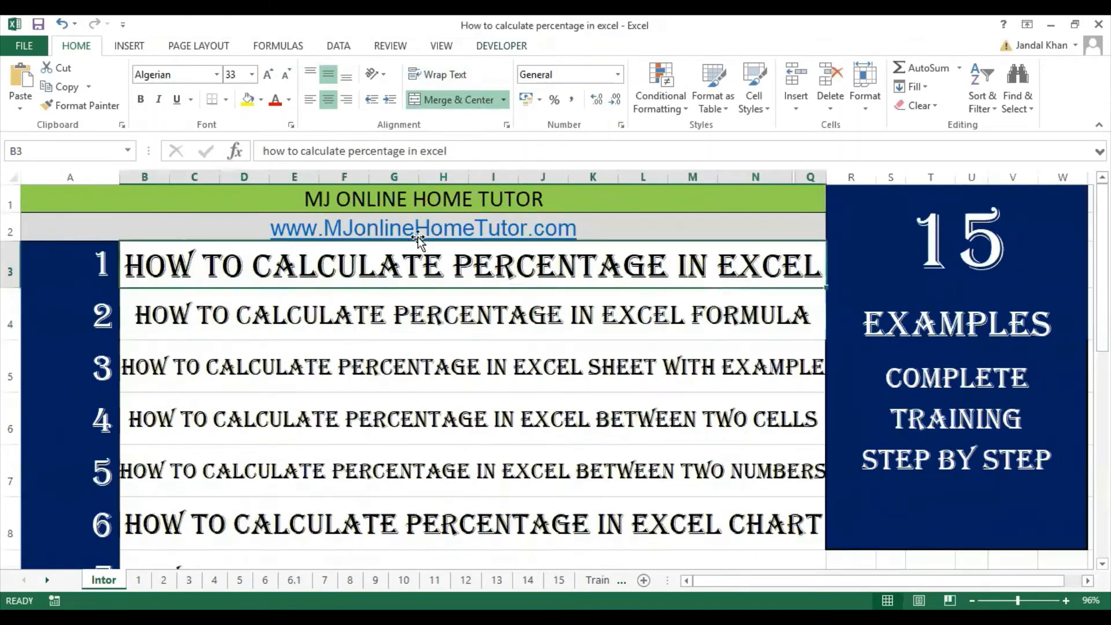
# - Look through the free online Excel training courses page and the Excel addition formula article on mjonlinehometutor.com in Chrome
pyautogui.moveTo(1102, 224); pyautogui.dragTo(1088, 391)
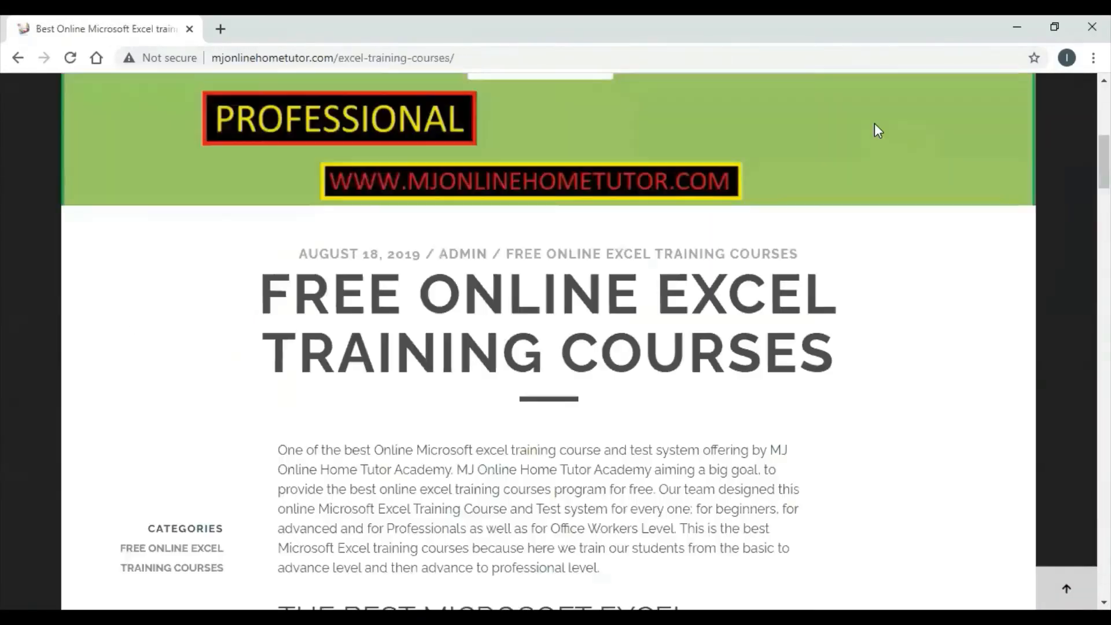
pyautogui.scroll(-15, 878, 130)
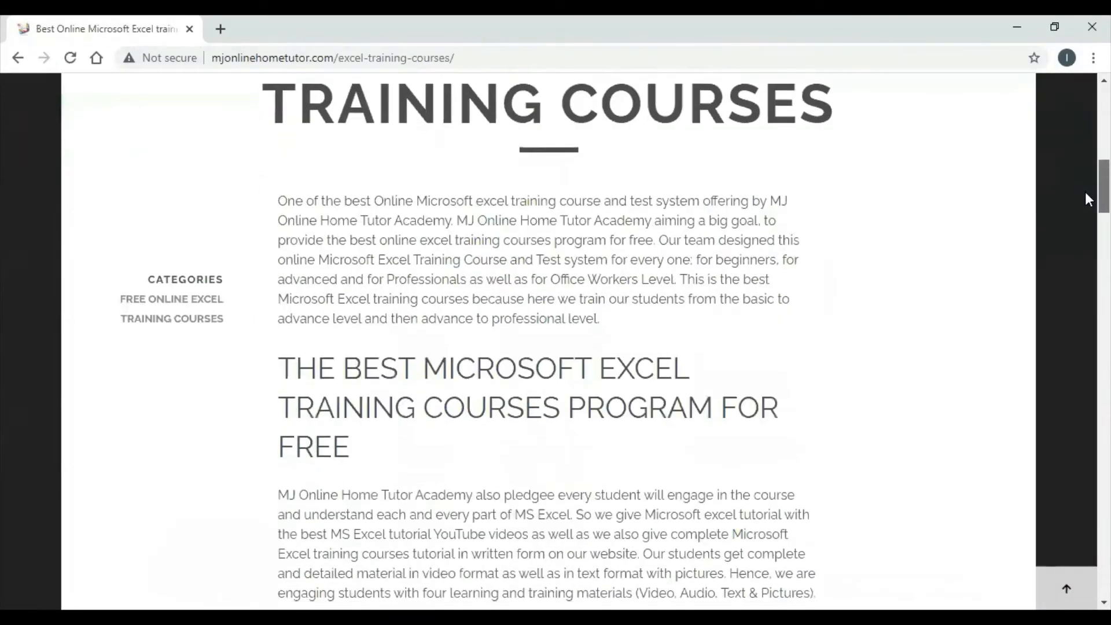
pyautogui.scroll(-20, 1010, 318)
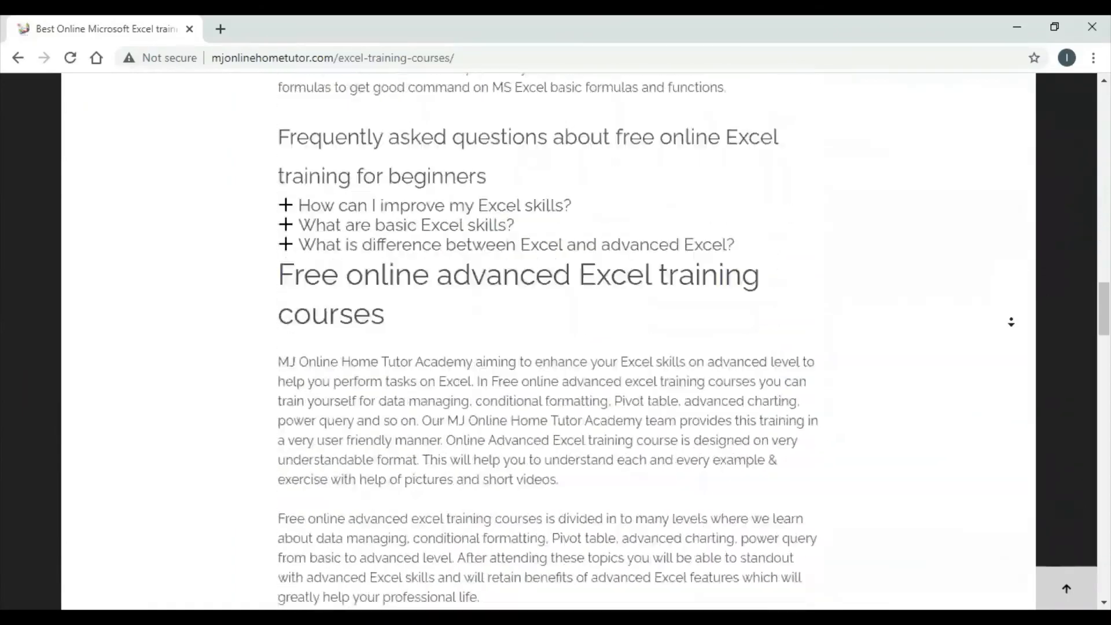
pyautogui.scroll(2, 979, 217)
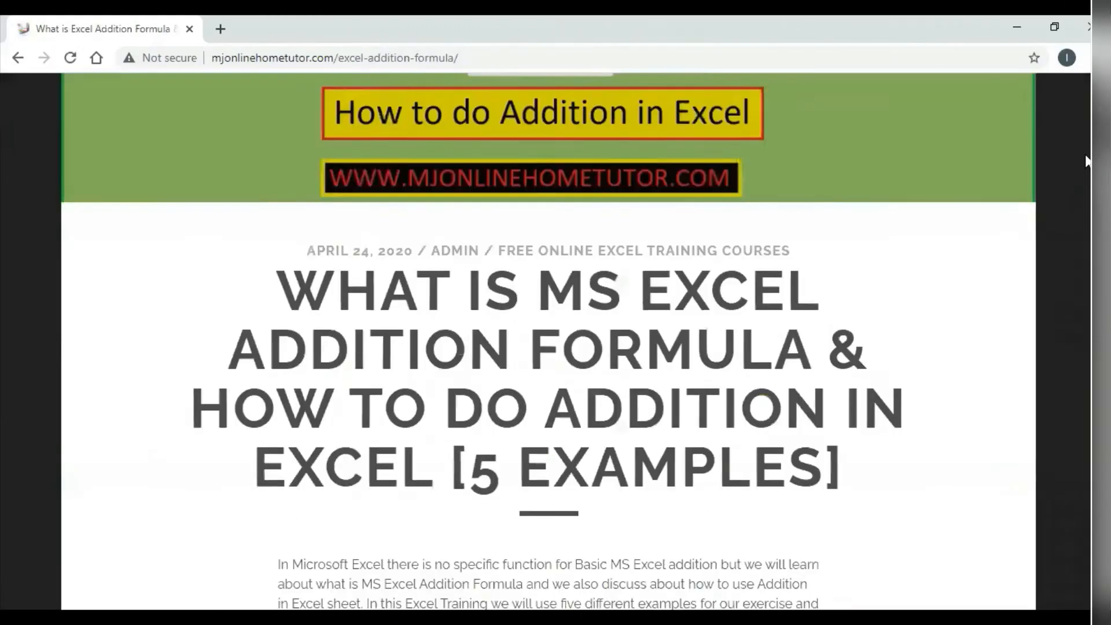
pyautogui.moveTo(1084, 98); pyautogui.dragTo(1086, 434)
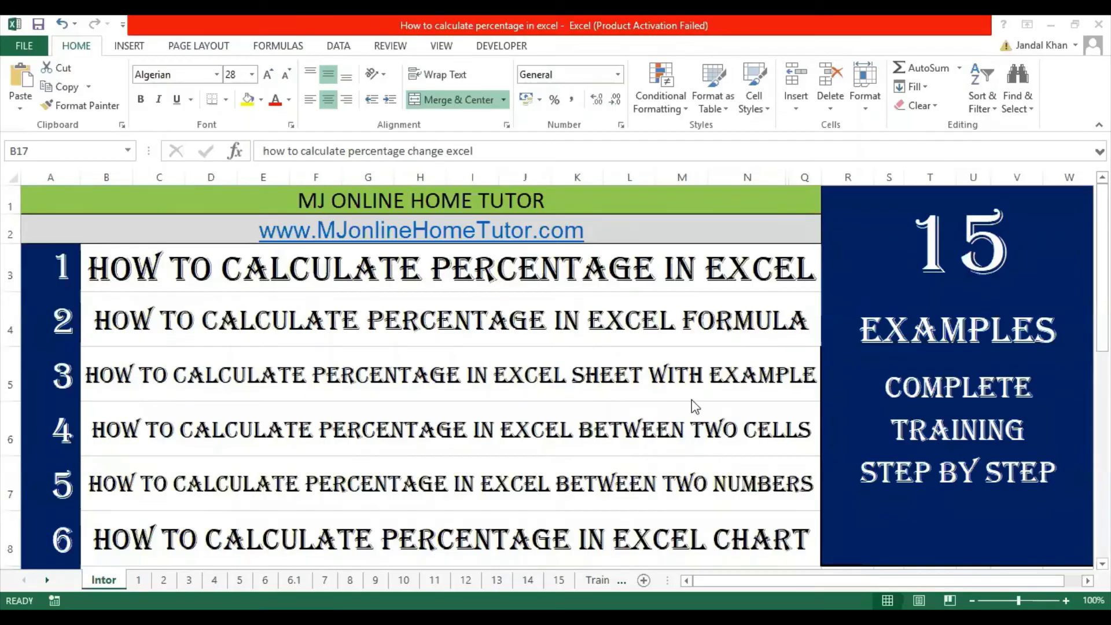
# - Return to Excel and review all the numbered percentage topics and the 15 Examples heading on the Intor sheet
pyautogui.click(657, 331)
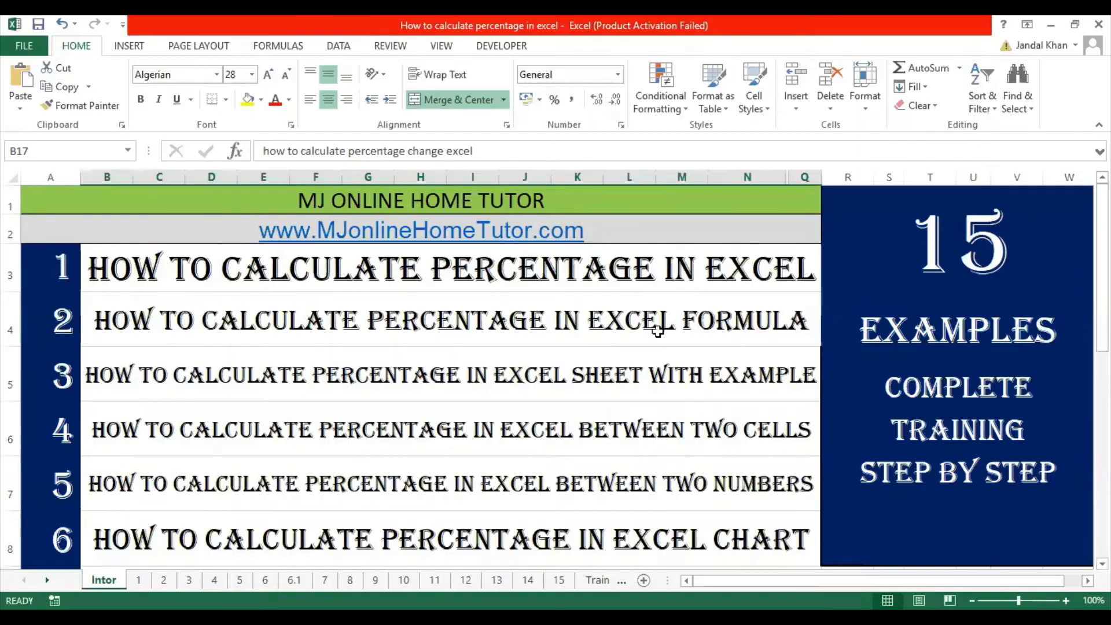
pyautogui.scroll(-1, 658, 368)
pyautogui.scroll(-3, 550, 349)
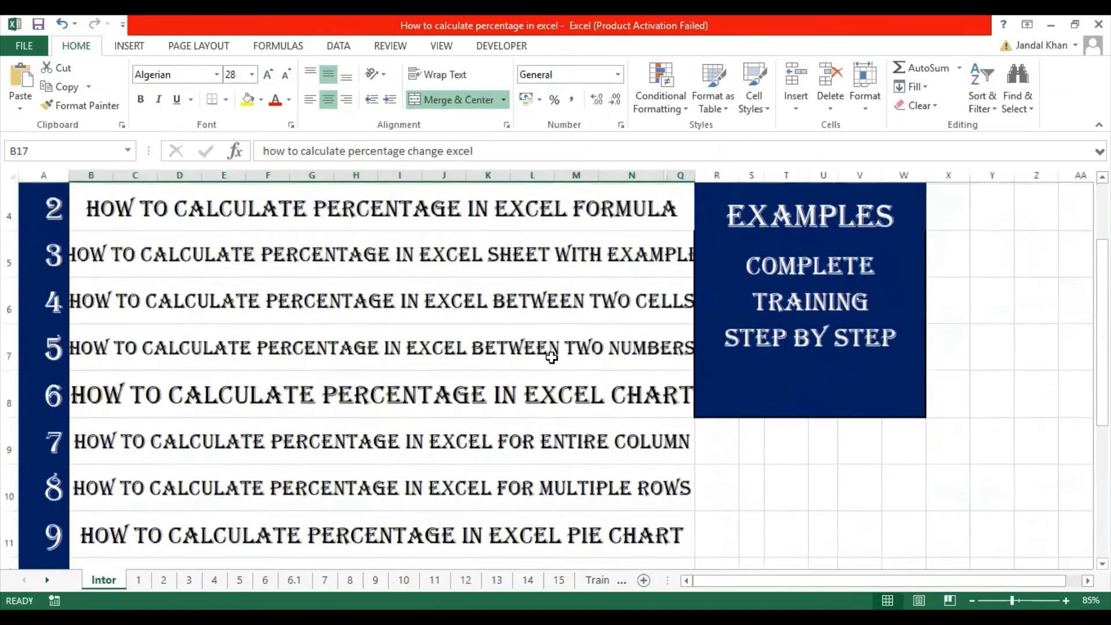
pyautogui.scroll(3, 550, 357)
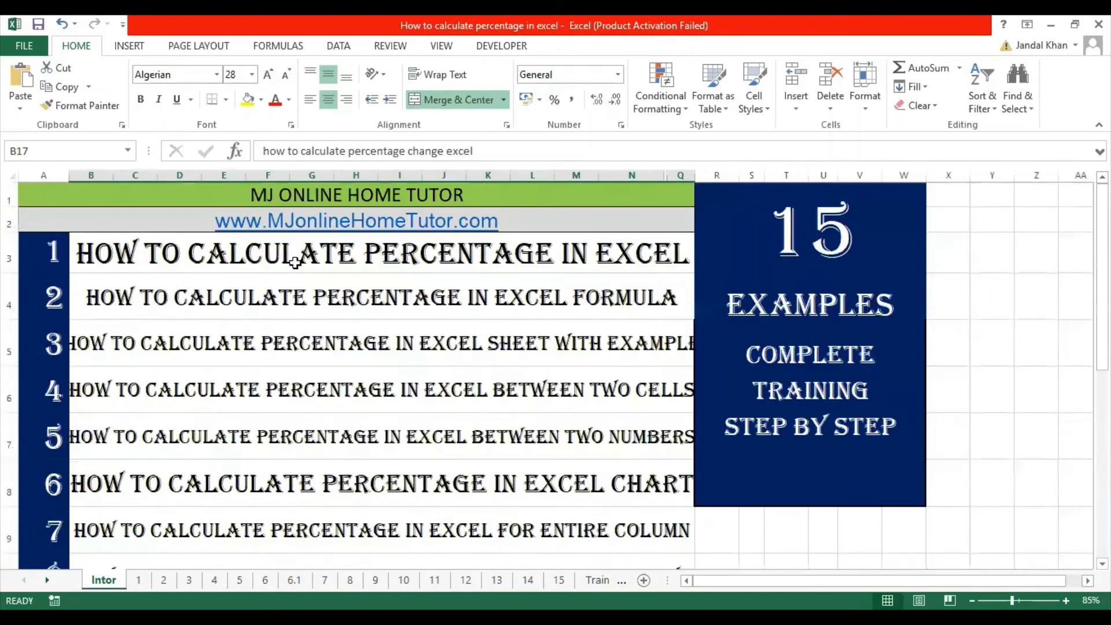
pyautogui.moveTo(285, 255); pyautogui.dragTo(305, 544)
pyautogui.scroll(3, 302, 465)
pyautogui.click(791, 294)
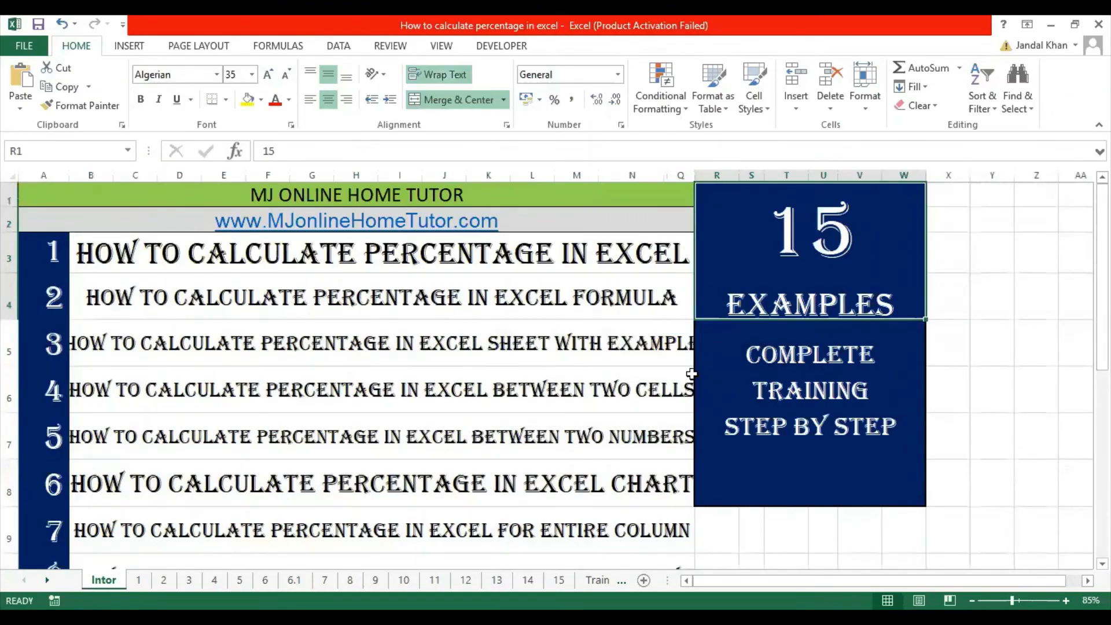
pyautogui.moveTo(88, 209); pyautogui.dragTo(141, 478)
pyautogui.click(146, 452)
pyautogui.scroll(-1, 164, 442)
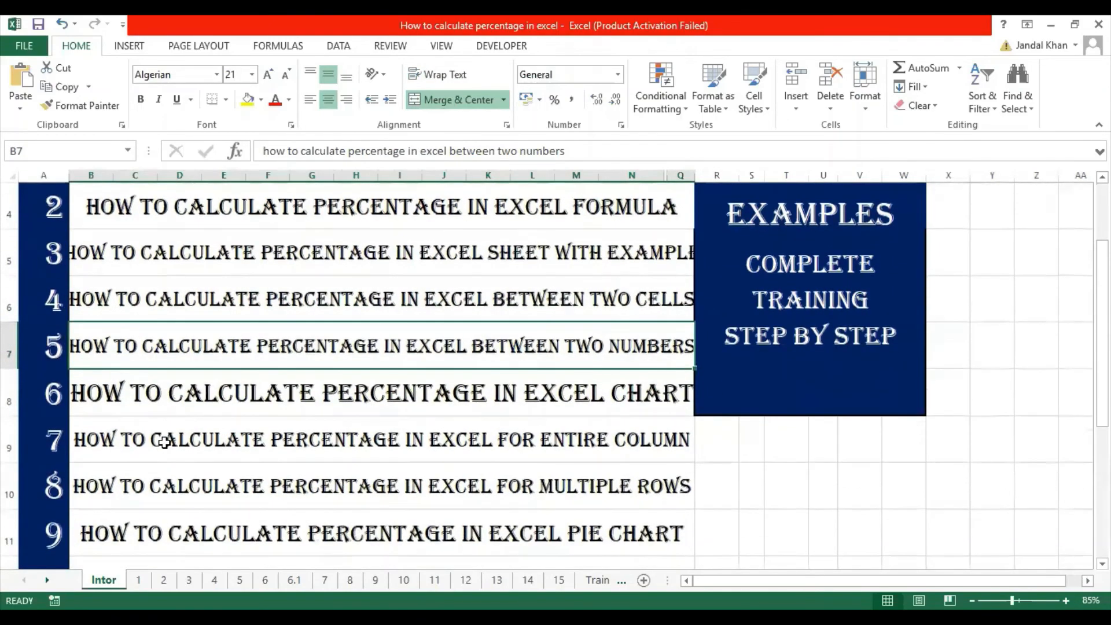
pyautogui.scroll(-1, 164, 442)
pyautogui.scroll(-1, 165, 442)
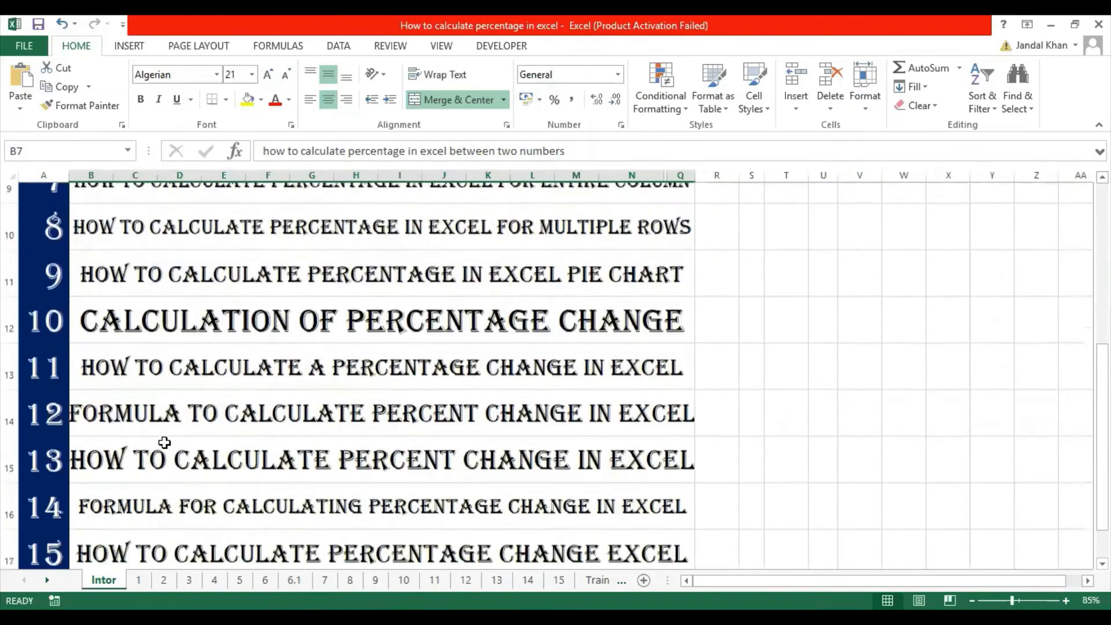
pyautogui.scroll(-1, 165, 441)
pyautogui.scroll(4, 164, 441)
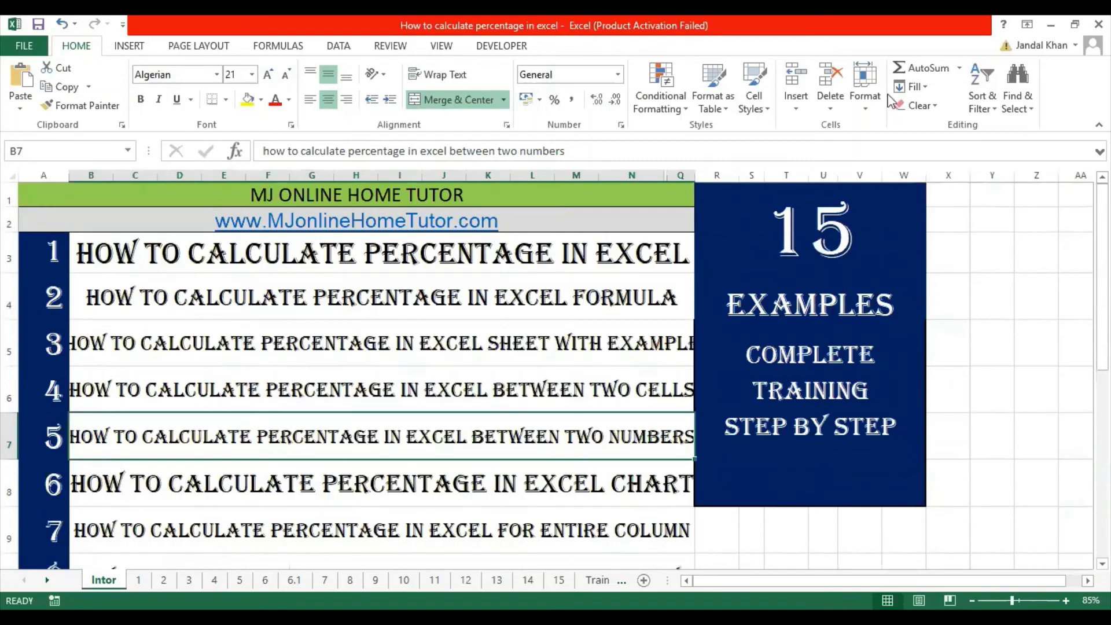
pyautogui.click(457, 313)
pyautogui.click(440, 337)
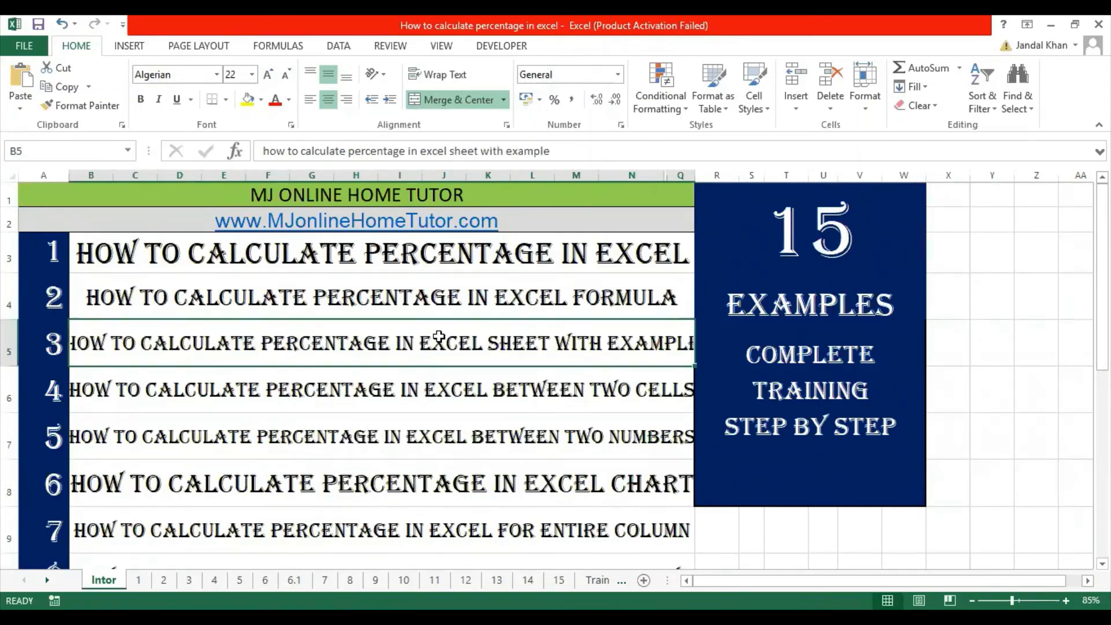
# - Go past sheet 1 to sheet 2 and set the term selector in N4 to Final
pyautogui.hotkey('ctrl', 'pagedown')
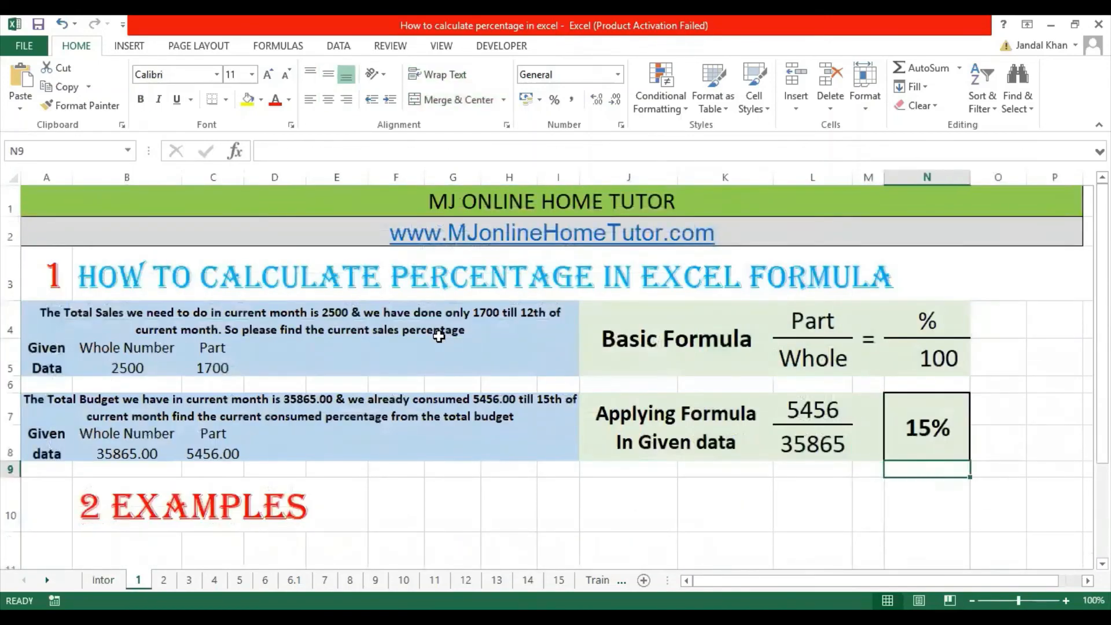
pyautogui.hotkey('ctrl', 'pagedown')
pyautogui.click(723, 316)
pyautogui.click(747, 313)
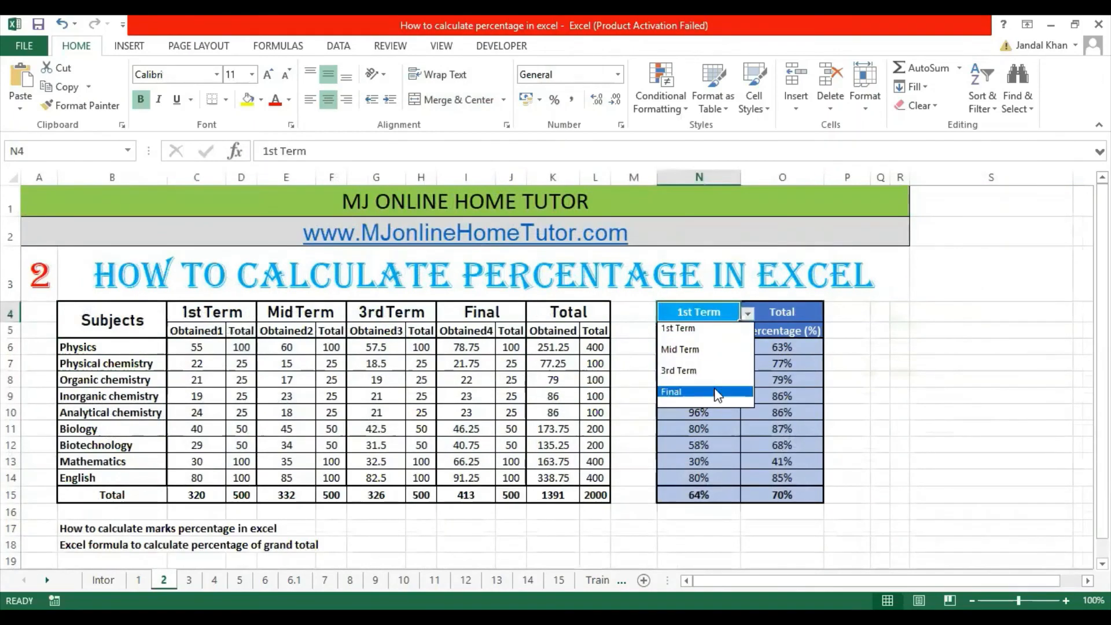
pyautogui.click(717, 395)
pyautogui.click(695, 358)
# - Examine sheet 3 and sheet 4's two examples of calculating a percentage between two cells, including the percentage change explanation
pyautogui.hotkey('ctrl', 'pagedown')
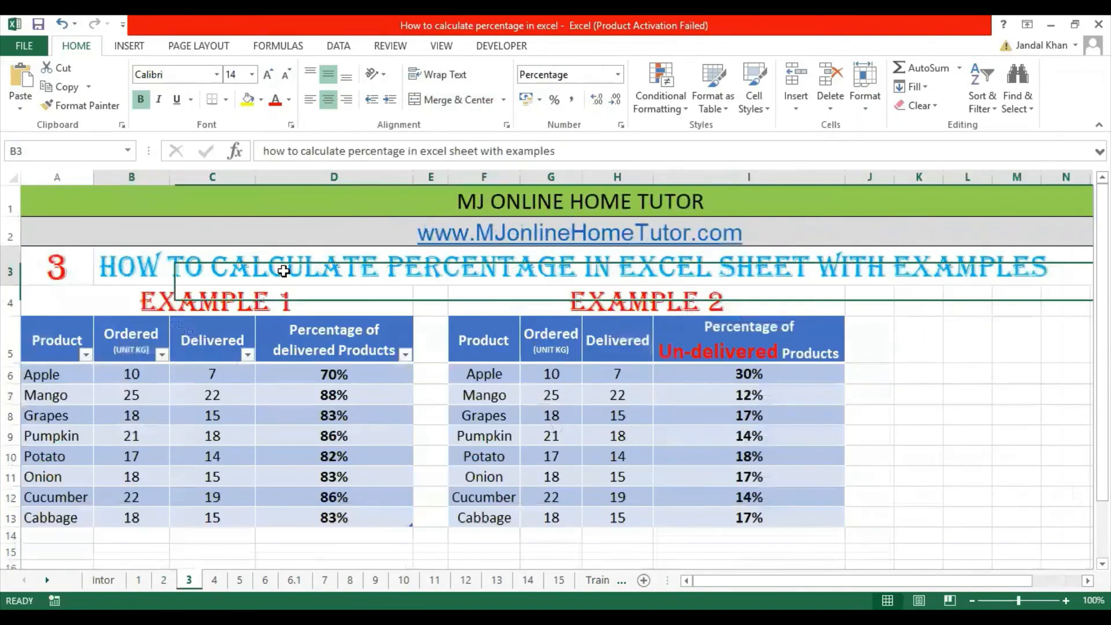
pyautogui.hotkey('ctrl', 'pagedown')
pyautogui.click(694, 364)
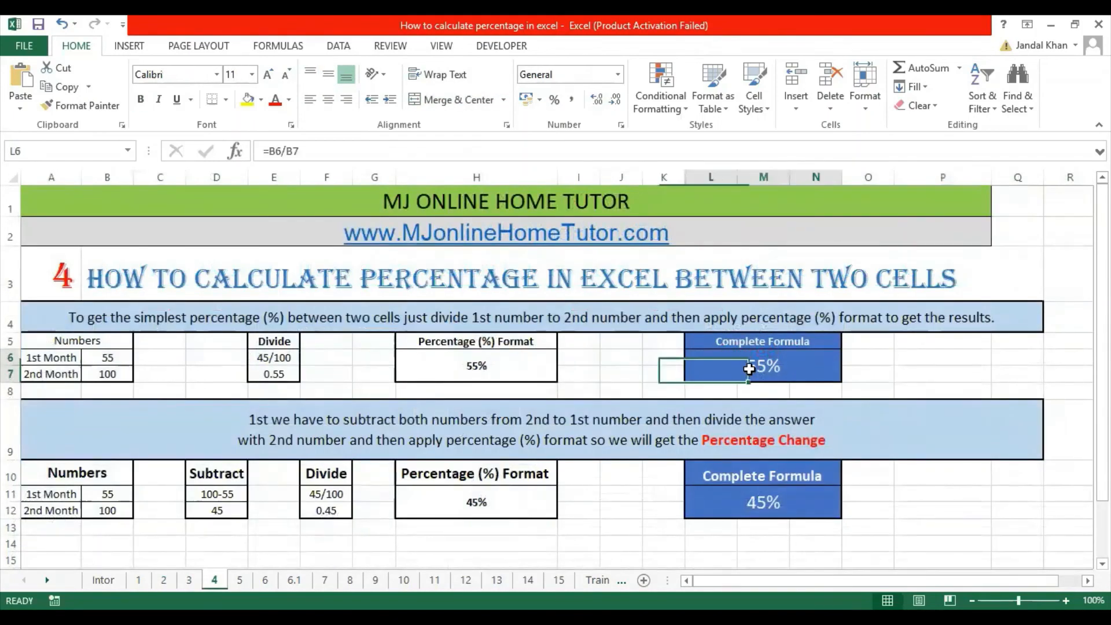
pyautogui.moveTo(148, 346); pyautogui.dragTo(835, 494)
pyautogui.click(794, 422)
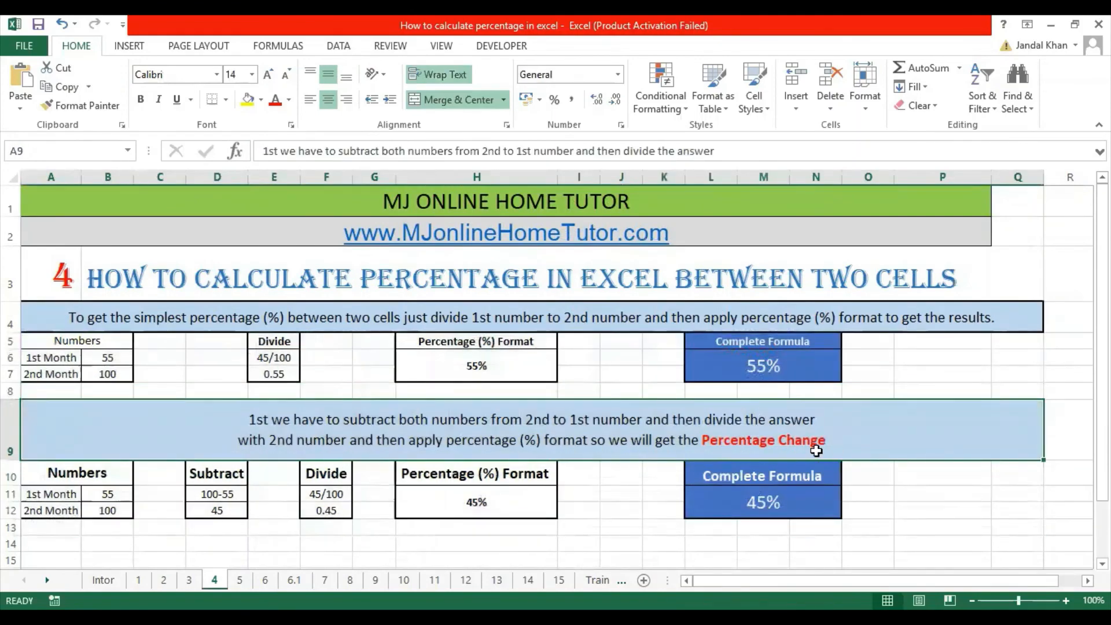
# - Examine the two-number examples on sheet 5, the percentage chart on sheet 6 and the column of sales percentages on sheet 7
pyautogui.hotkey('ctrl', 'pagedown')
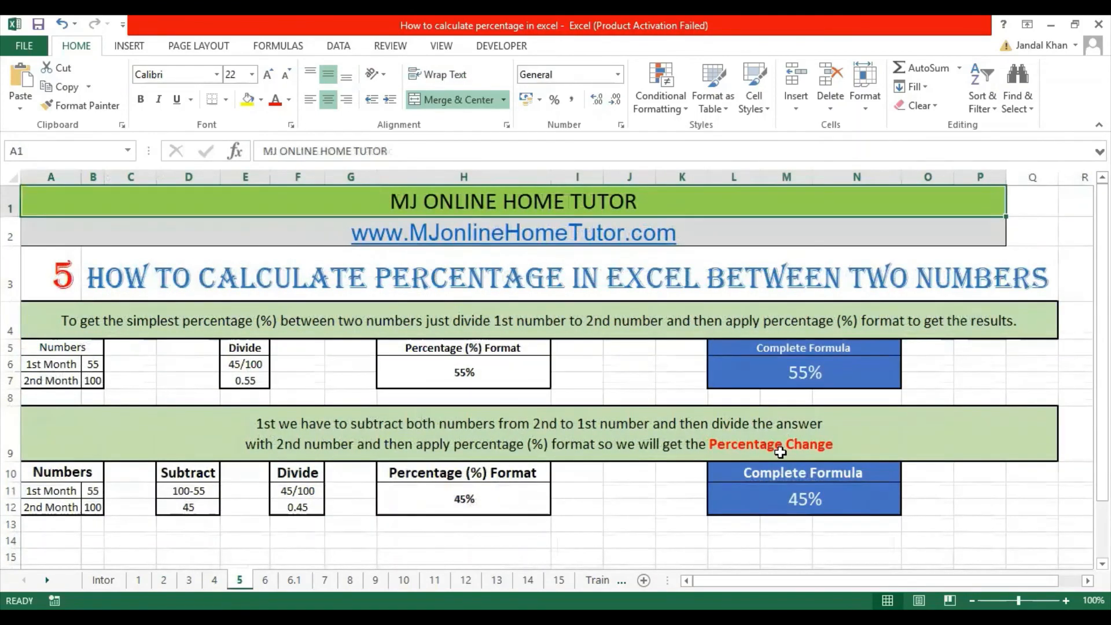
pyautogui.hotkey('ctrl', 'pagedown')
pyautogui.click(607, 400)
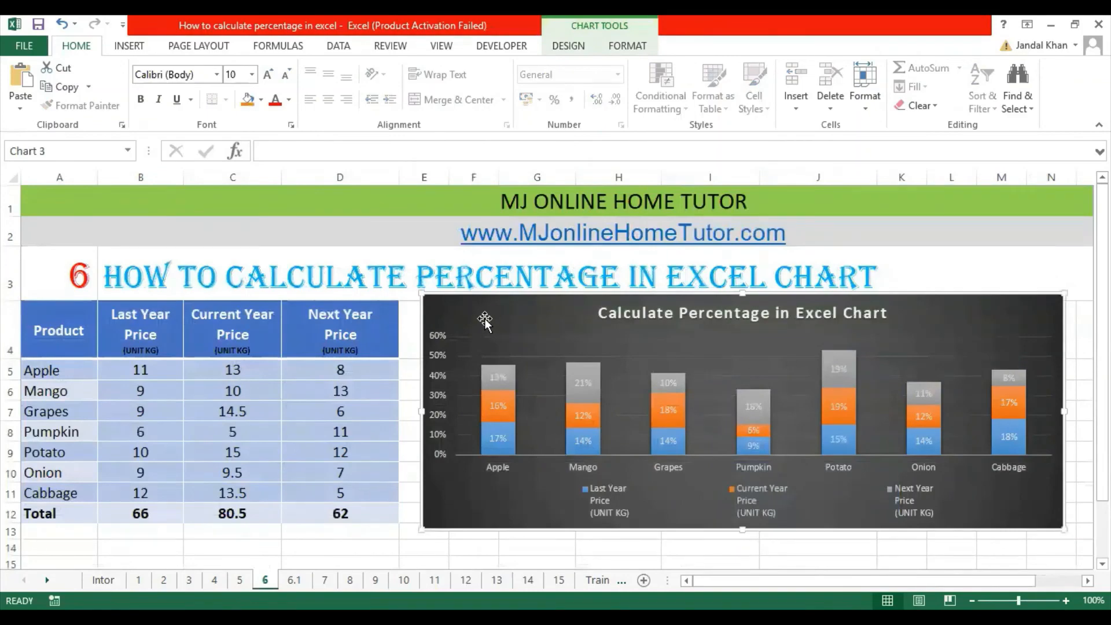
pyautogui.hotkey('ctrl', 'pagedown')
pyautogui.hotkey('ctrl', 'pagedown')
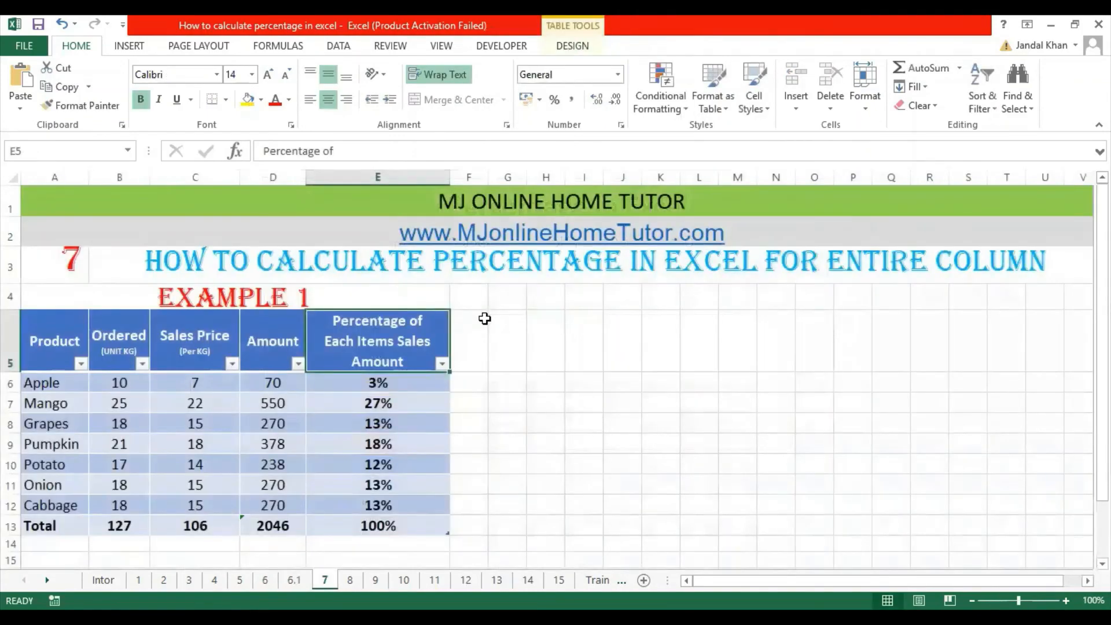
pyautogui.moveTo(382, 382); pyautogui.dragTo(390, 545)
pyautogui.click(513, 452)
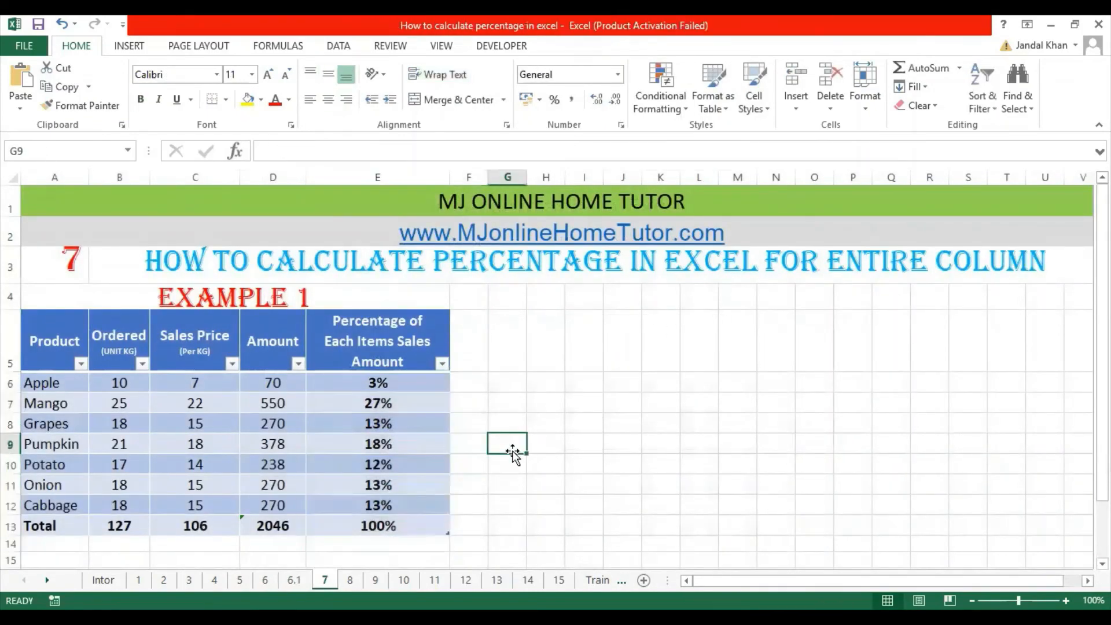
# - Examine the holding cost percentages on sheet 8, the pie charts on sheet 9 and the percent change computations on sheet 10
pyautogui.hotkey('ctrl', 'pagedown')
pyautogui.moveTo(498, 393); pyautogui.dragTo(501, 541)
pyautogui.click(568, 449)
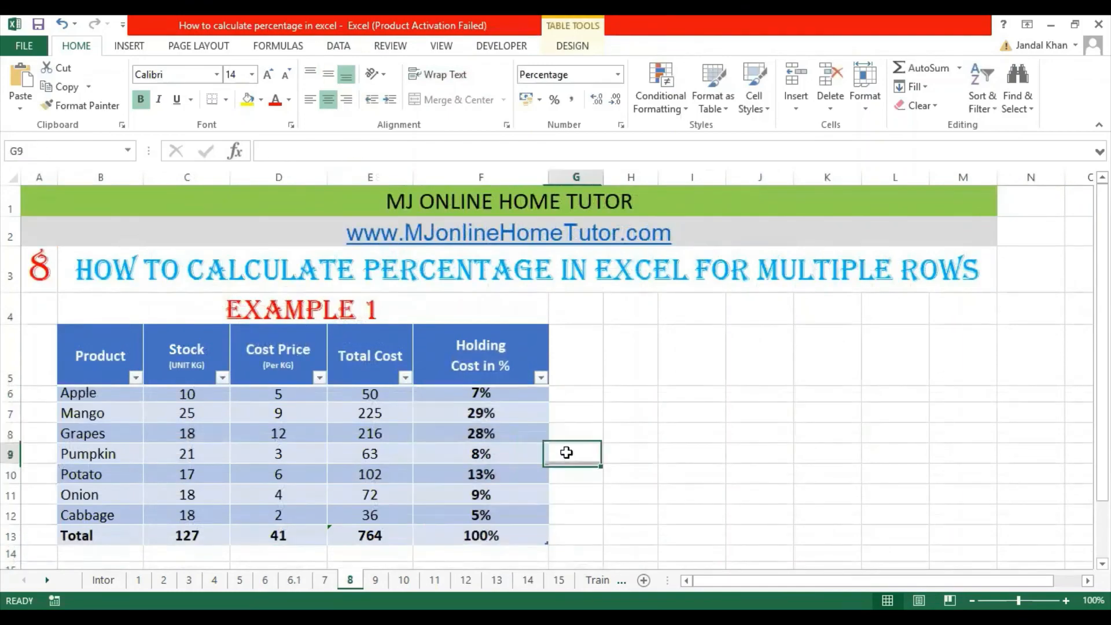
pyautogui.hotkey('ctrl', 'pagedown')
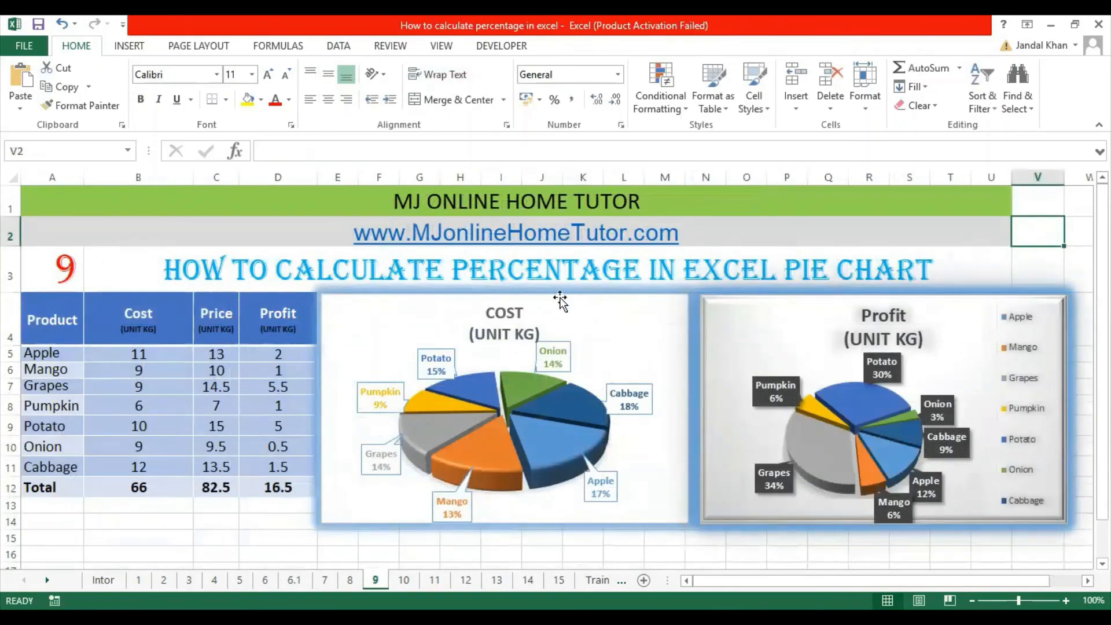
pyautogui.moveTo(800, 424)
pyautogui.hotkey('ctrl', 'pagedown')
pyautogui.moveTo(394, 285); pyautogui.dragTo(804, 478)
pyautogui.click(724, 511)
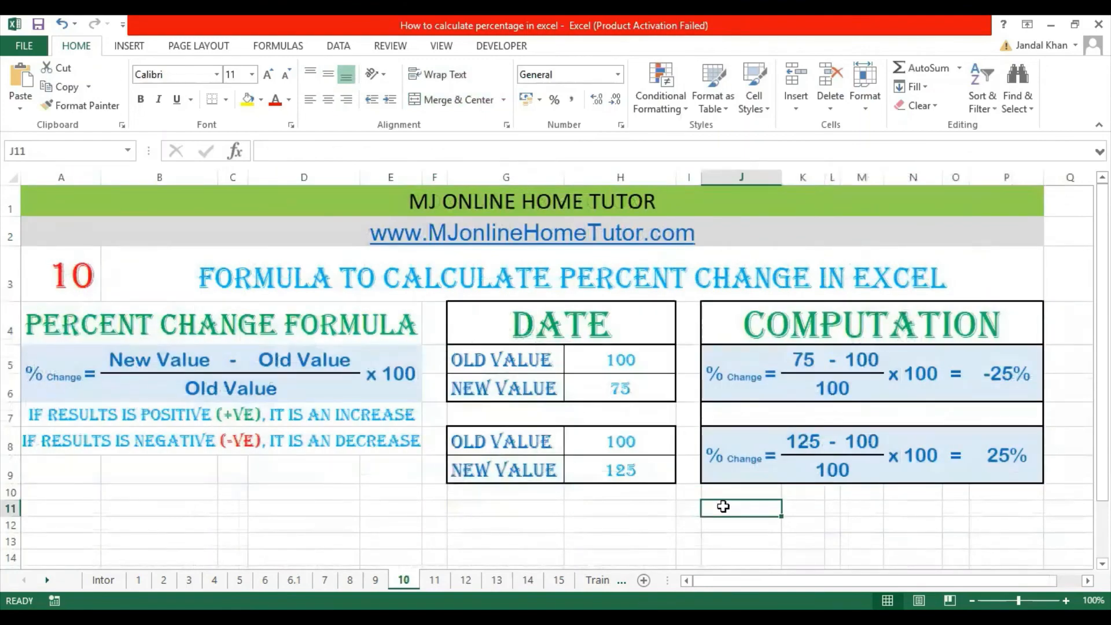
# - Go on to sheets 13 and 14 and examine the headings of their percentage change examples
pyautogui.hotkey('ctrl', 'pagedown')
pyautogui.hotkey('ctrl', 'pagedown')
pyautogui.hotkey('ctrl', 'pagedown')
pyautogui.click(626, 287)
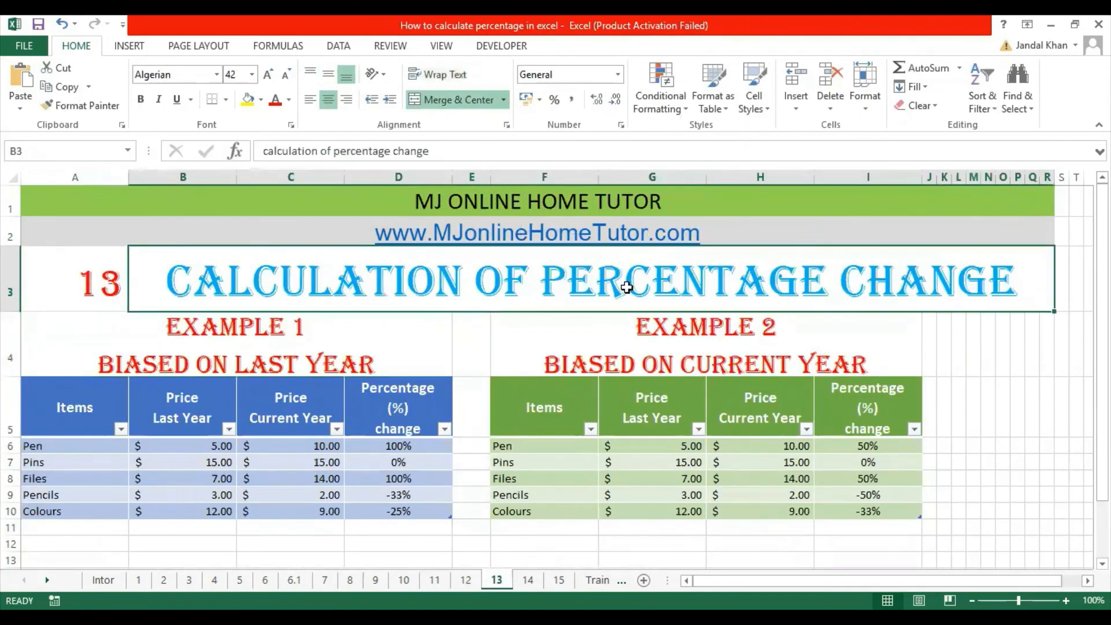
pyautogui.click(263, 330)
pyautogui.click(632, 371)
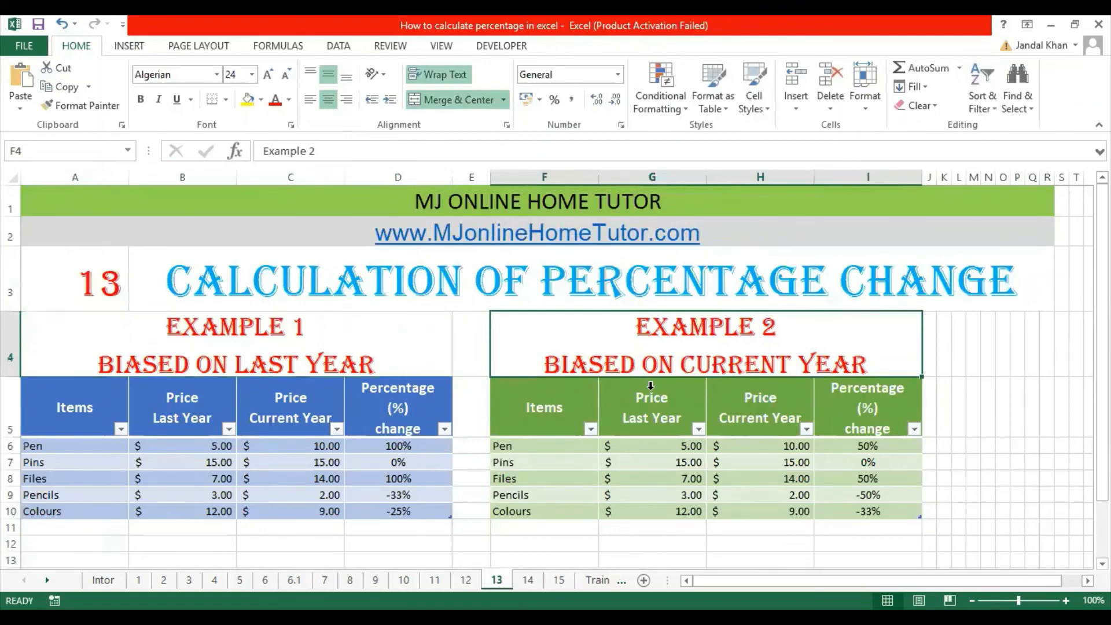
pyautogui.hotkey('ctrl', 'pagedown')
pyautogui.click(752, 286)
pyautogui.click(276, 361)
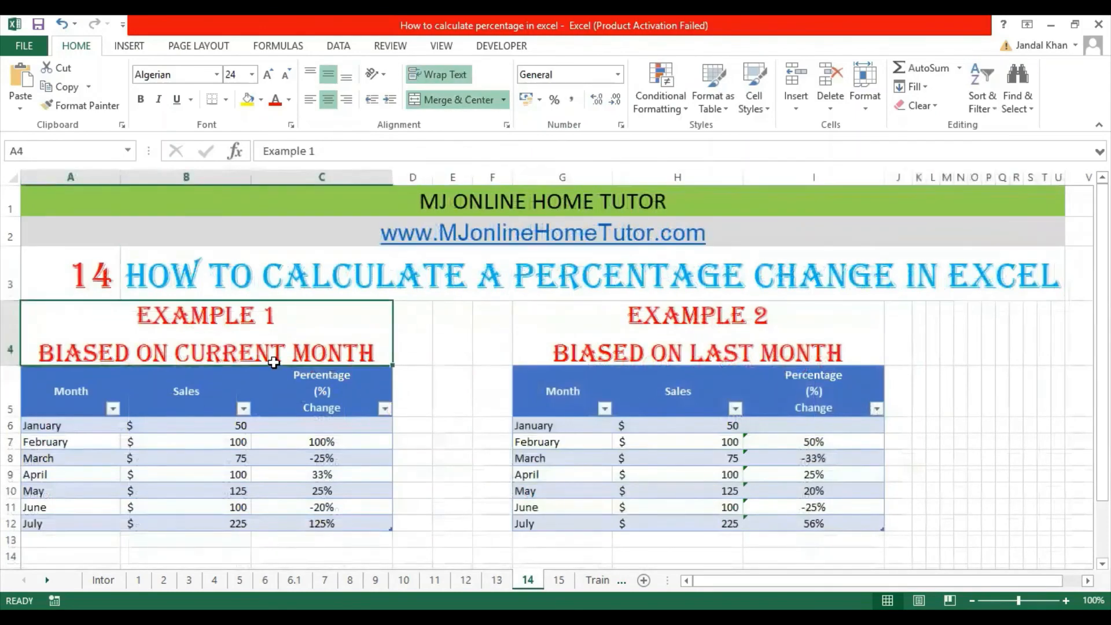